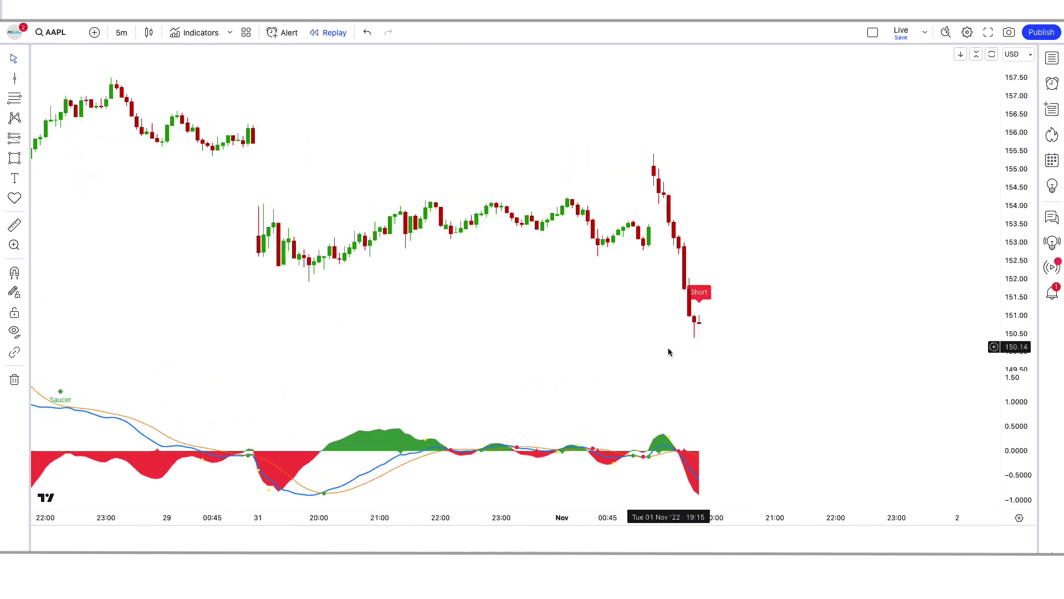
Place a short position at the Short signal, then a long and another short at the next signals
{"action": "left_click", "coordinate": [697, 323]}
{"action": "left_click_drag", "start_coordinate": [699, 273], "coordinate": [699, 325]}
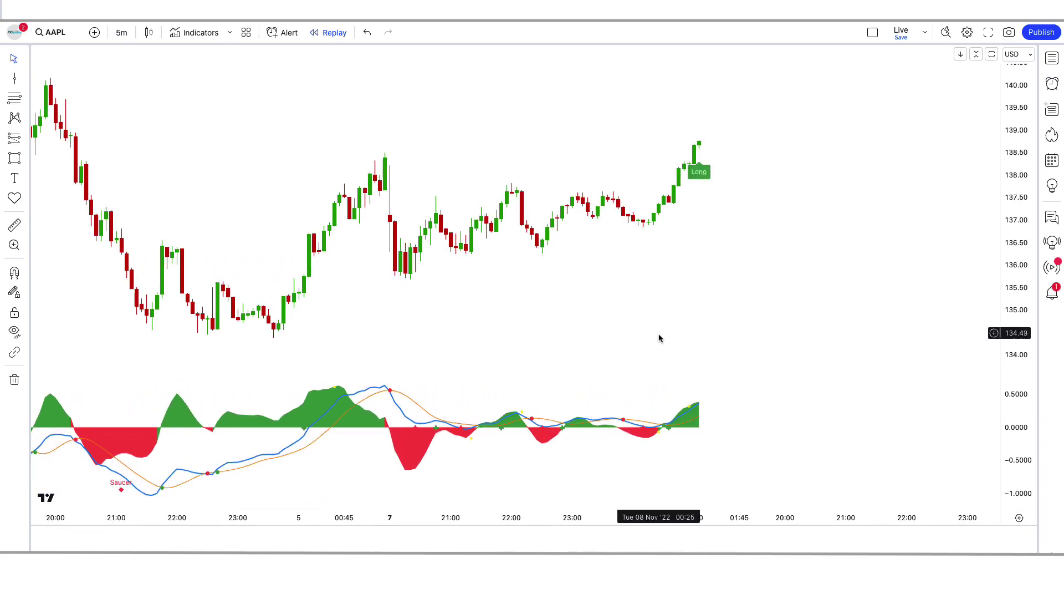
{"action": "left_click", "coordinate": [699, 148]}
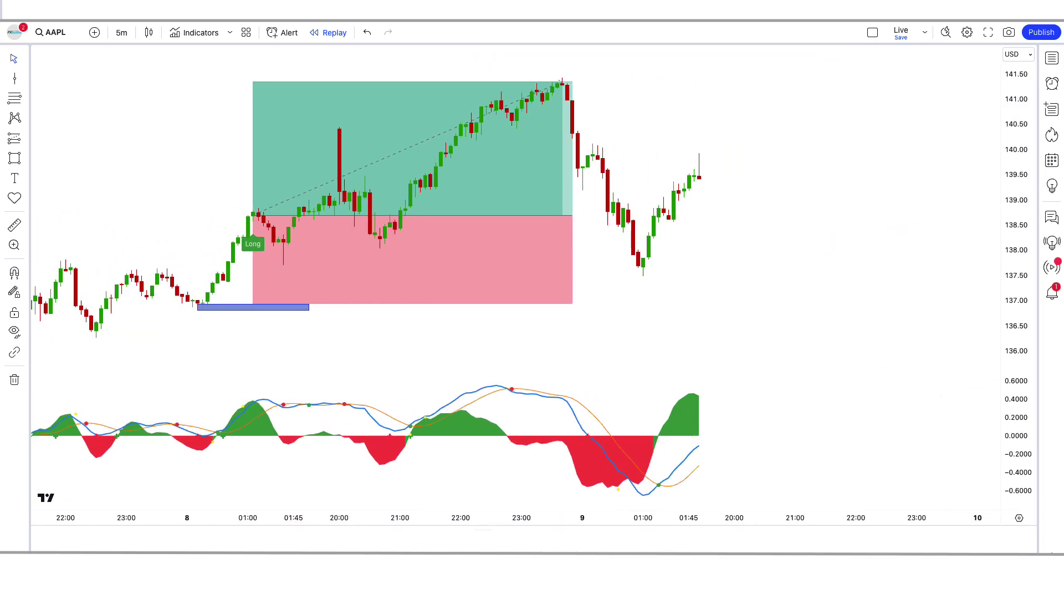
{"action": "left_click", "coordinate": [700, 288]}
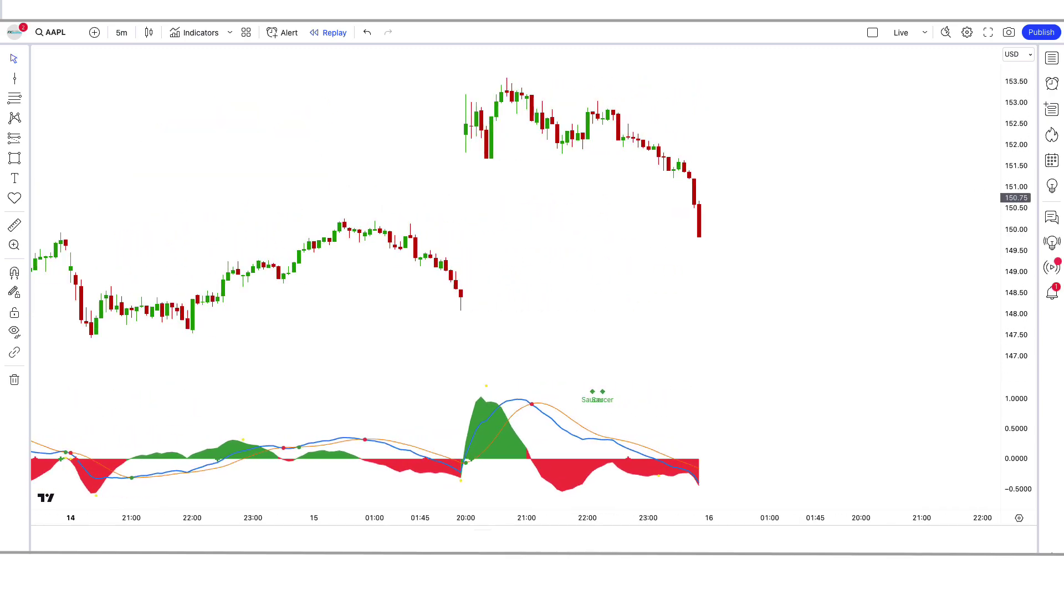
Place a short, then a long, then another short position box at successive replay signals
{"action": "left_click", "coordinate": [700, 328]}
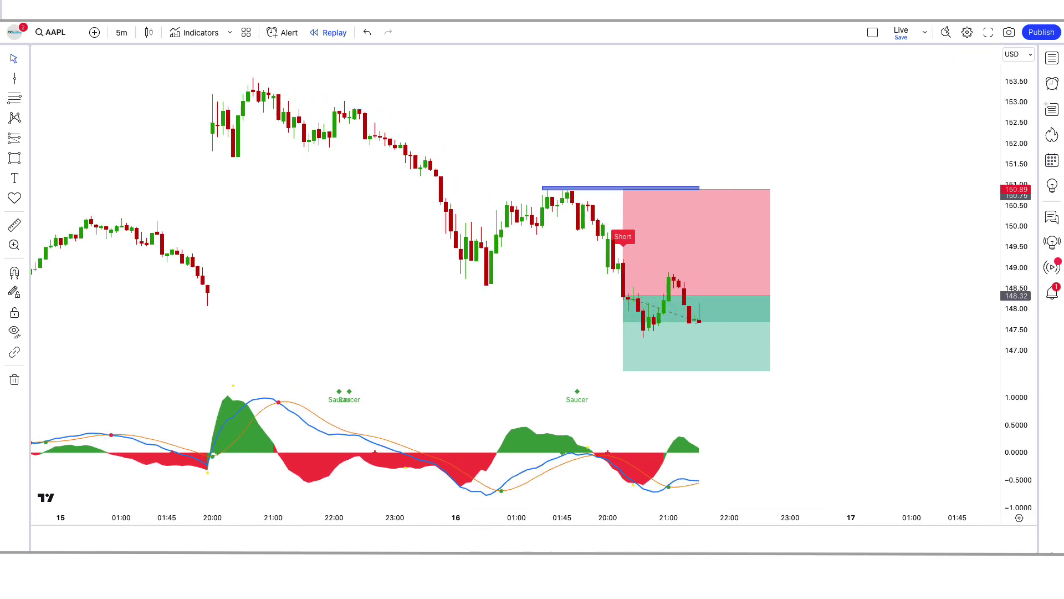
{"action": "mouse_move", "coordinate": [745, 295]}
{"action": "left_mouse_down"}
{"action": "mouse_move", "coordinate": [884, 296]}
{"action": "mouse_move", "coordinate": [819, 239]}
{"action": "mouse_move", "coordinate": [624, 235]}
{"action": "left_mouse_up"}
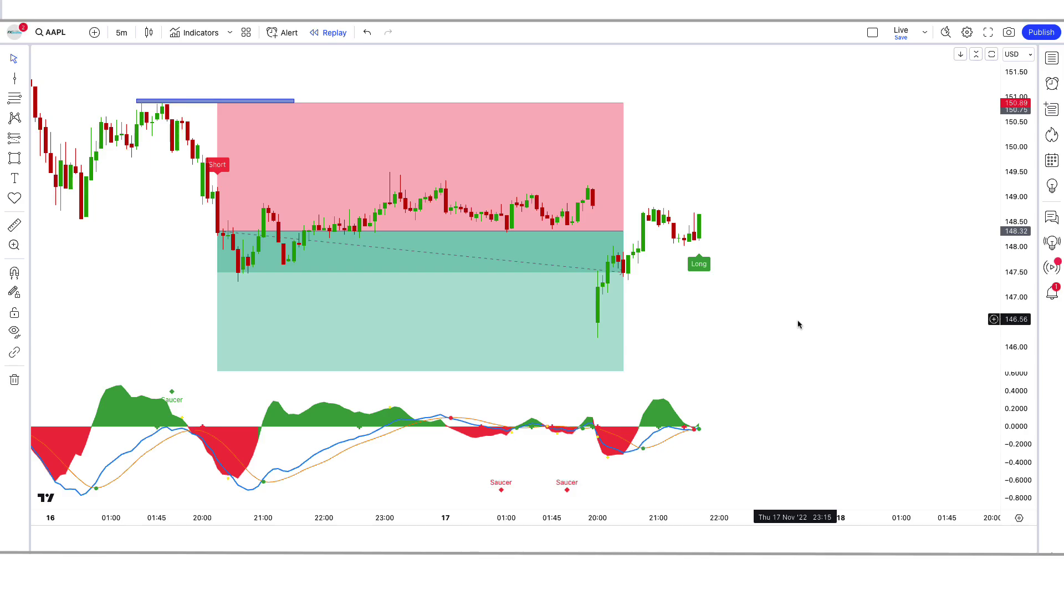
{"action": "left_click", "coordinate": [699, 216]}
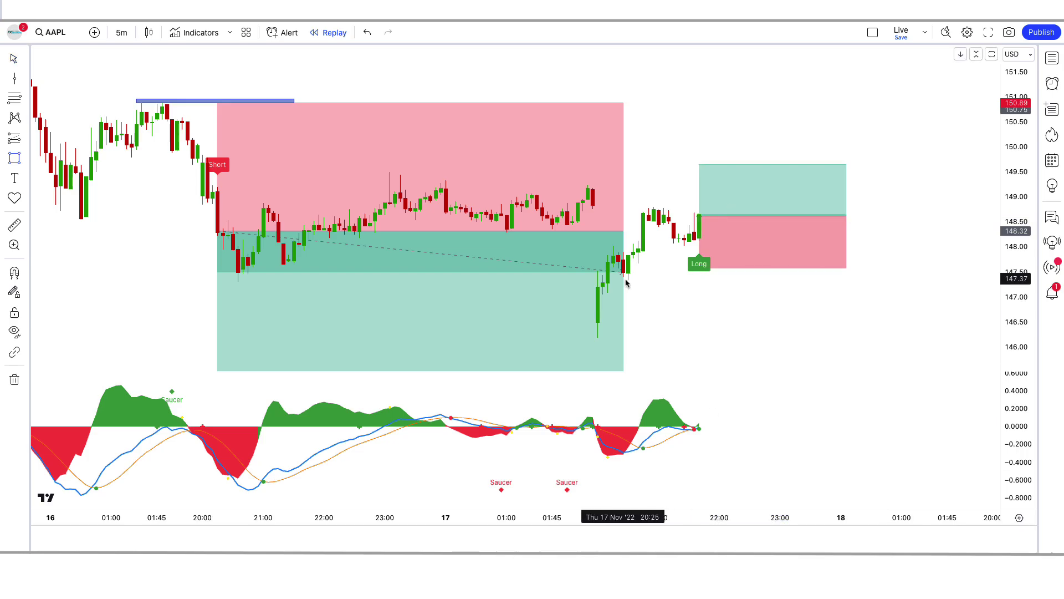
{"action": "left_click", "coordinate": [683, 158]}
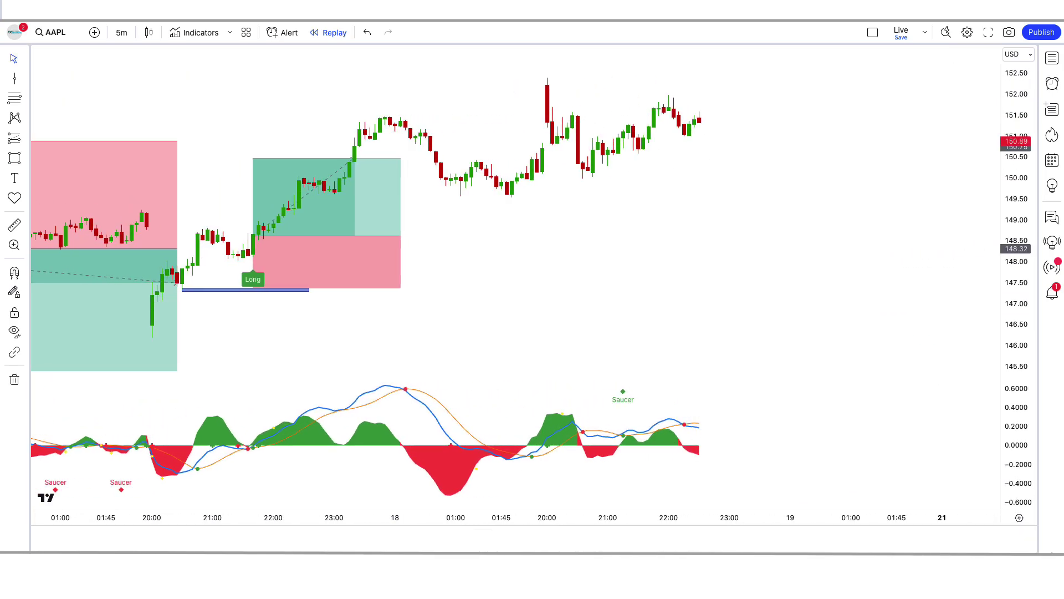
{"action": "left_click", "coordinate": [697, 296]}
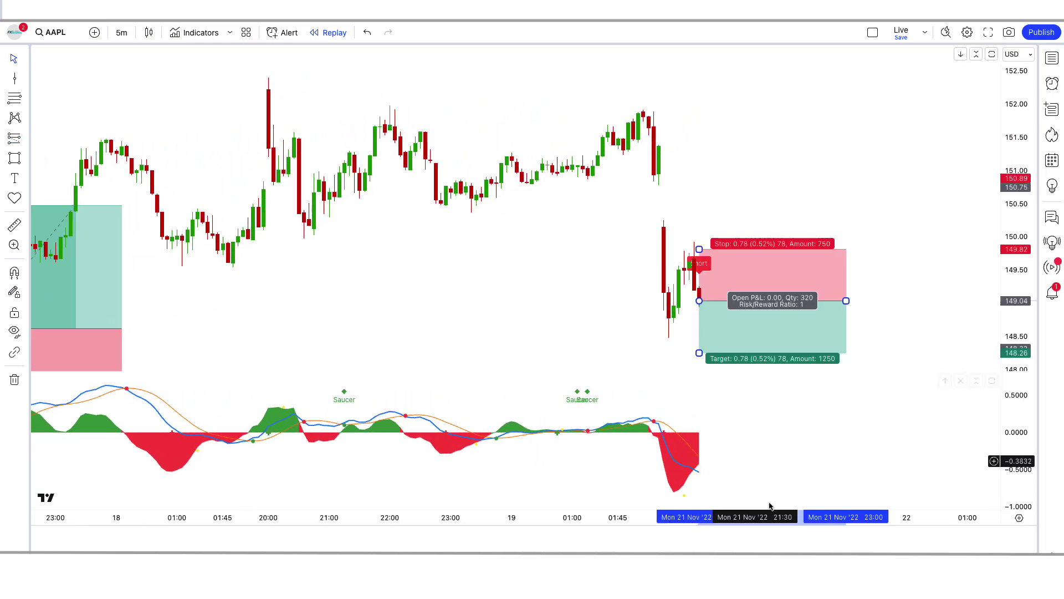
{"action": "left_click", "coordinate": [747, 440]}
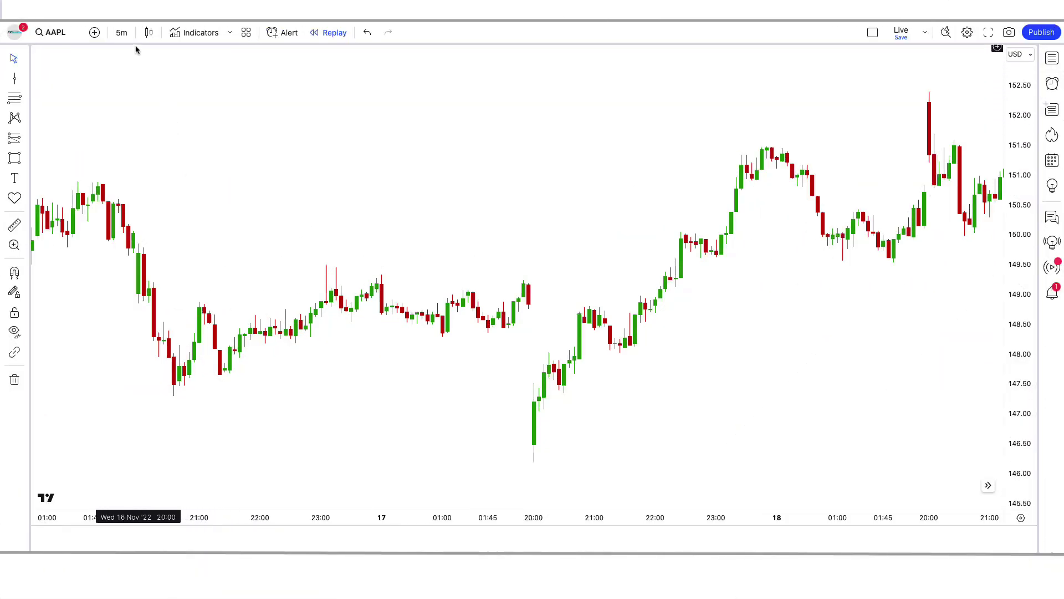
Keep the 5-minute interval and add the Relative Andean Scalping indicator to the AAPL chart
{"action": "left_click", "coordinate": [122, 33]}
{"action": "left_click", "coordinate": [124, 128]}
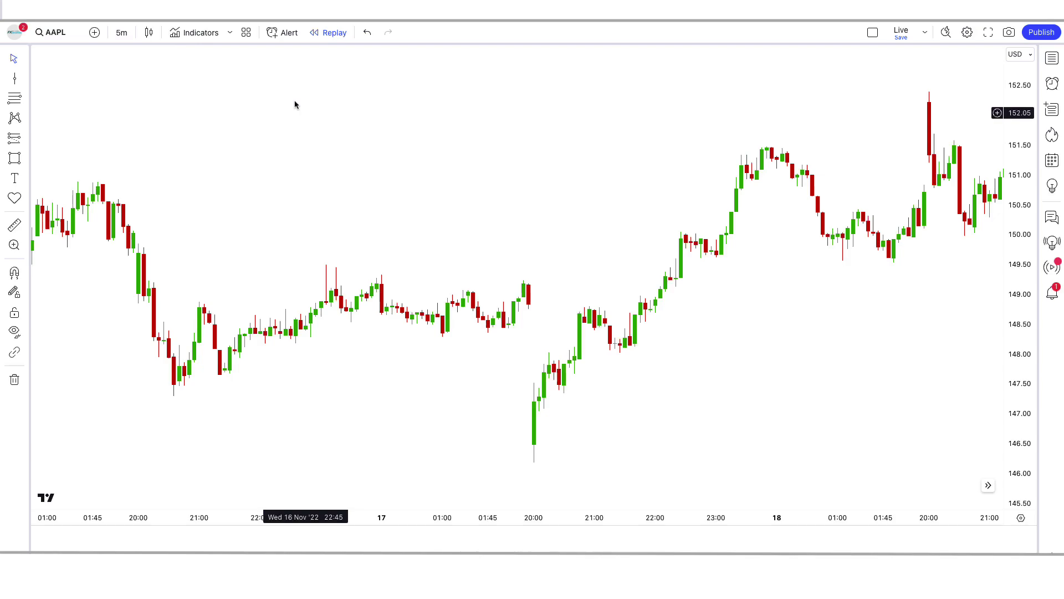
{"action": "left_click", "coordinate": [197, 32]}
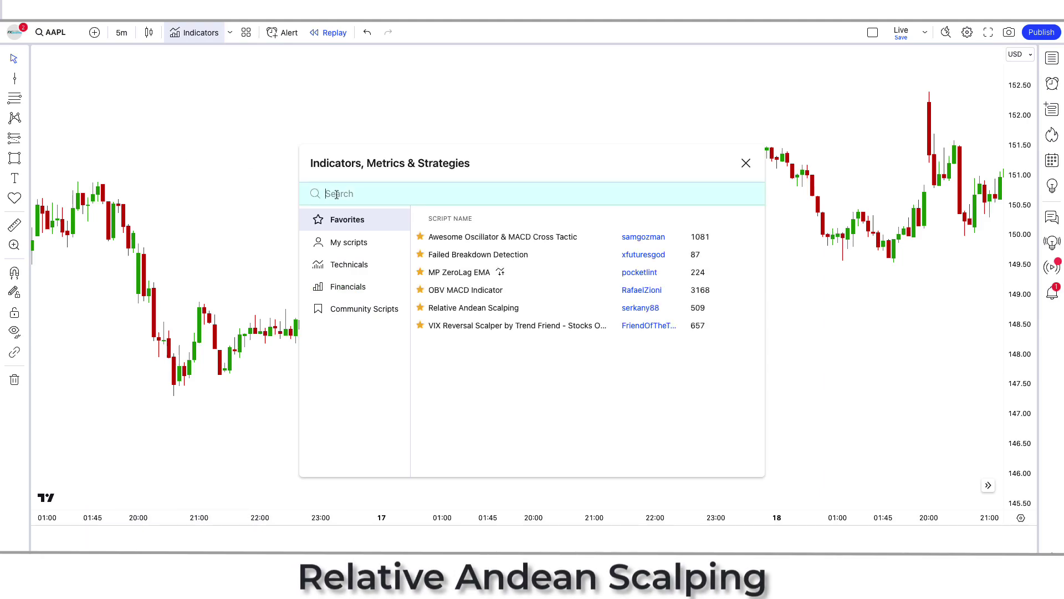
{"action": "type", "text": "Relative Andean Scalping"}
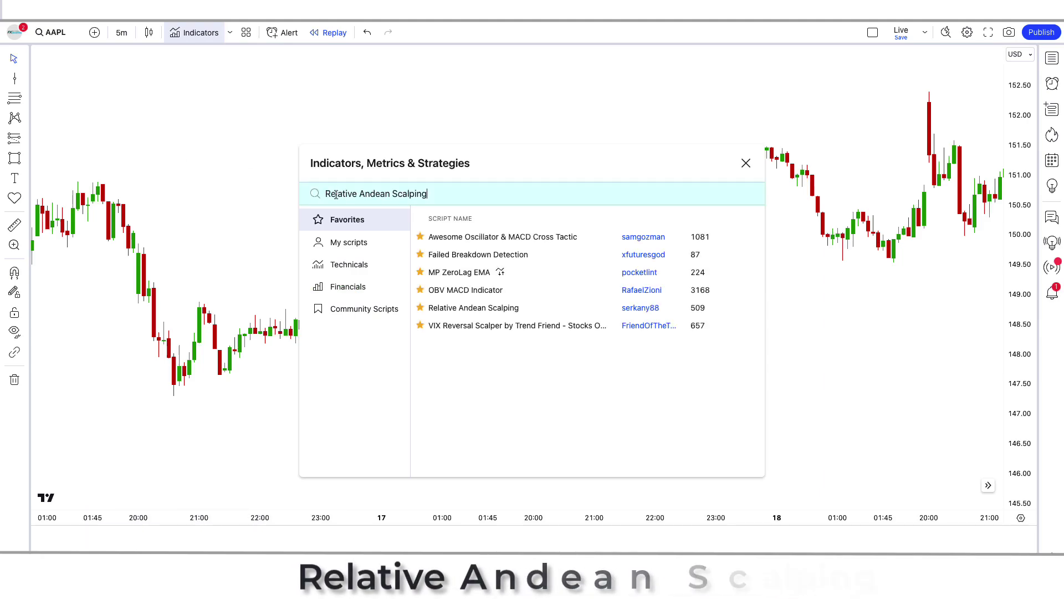
{"action": "left_click", "coordinate": [491, 237]}
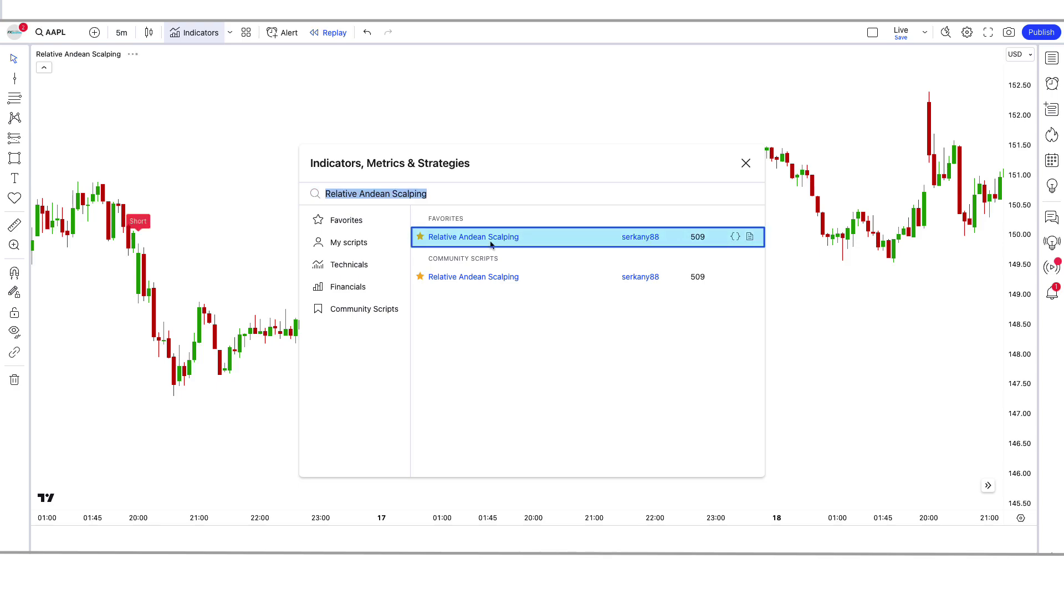
Set the Relative Andean Scalping Andean Signal Length to 27
{"action": "key", "text": "Escape"}
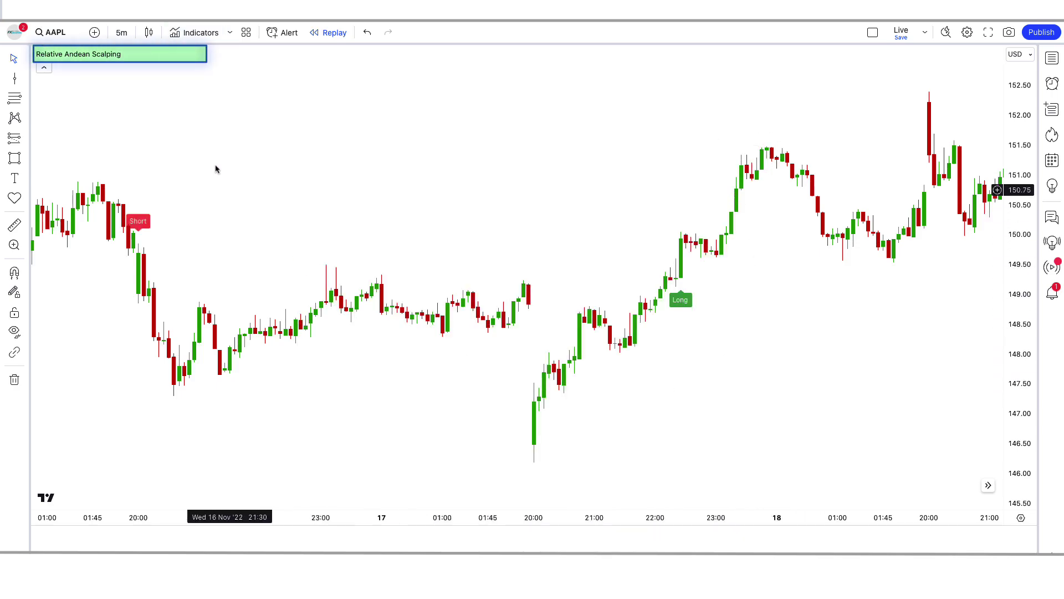
{"action": "left_click", "coordinate": [147, 55]}
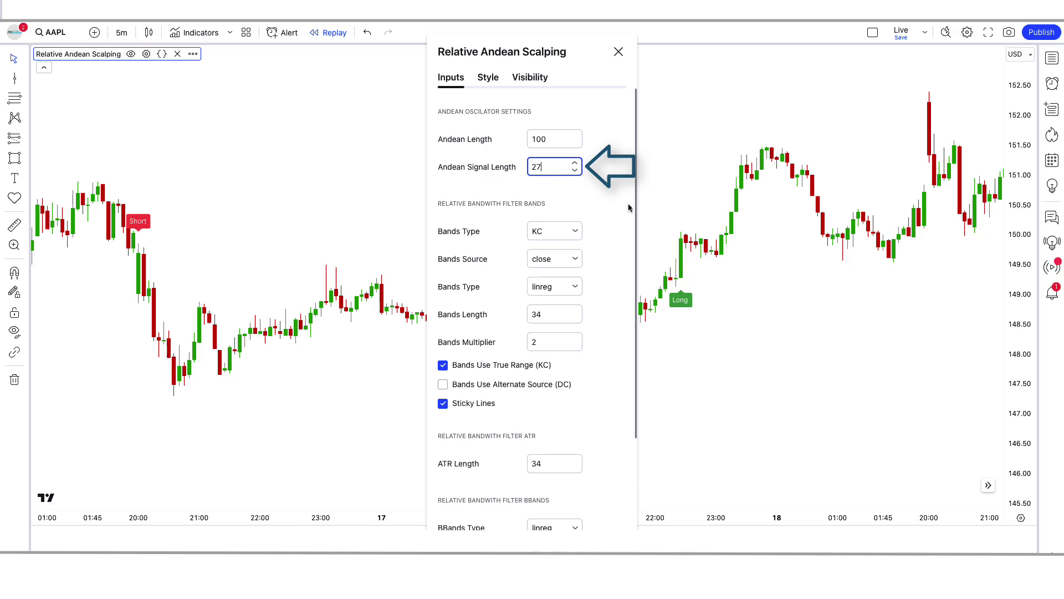
{"action": "key", "text": "Return"}
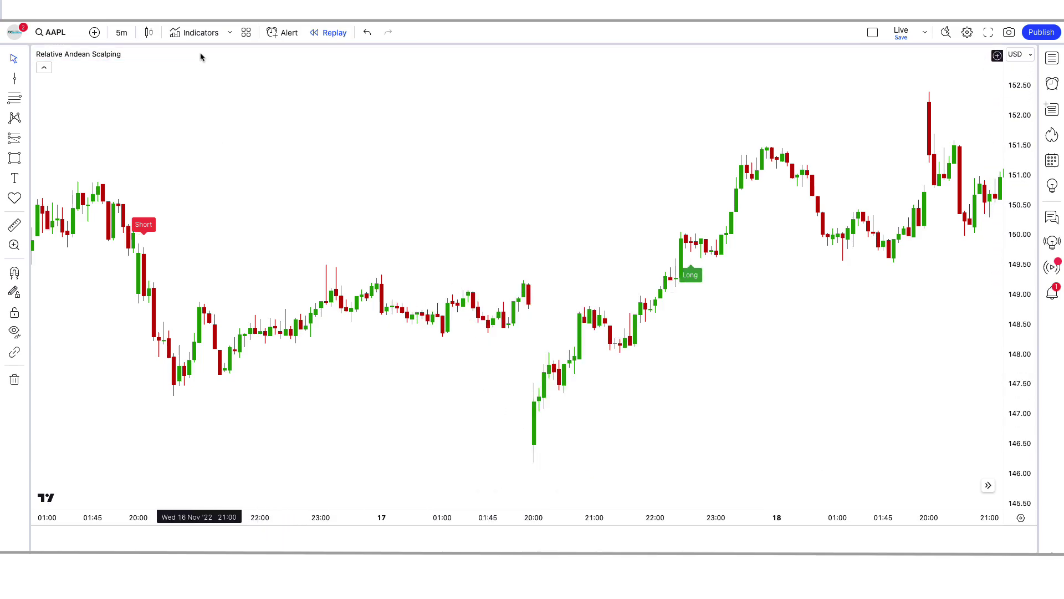
Add the Awesome Oscillator & MACD Cross Tactic indicator to the chart
{"action": "left_click", "coordinate": [198, 34]}
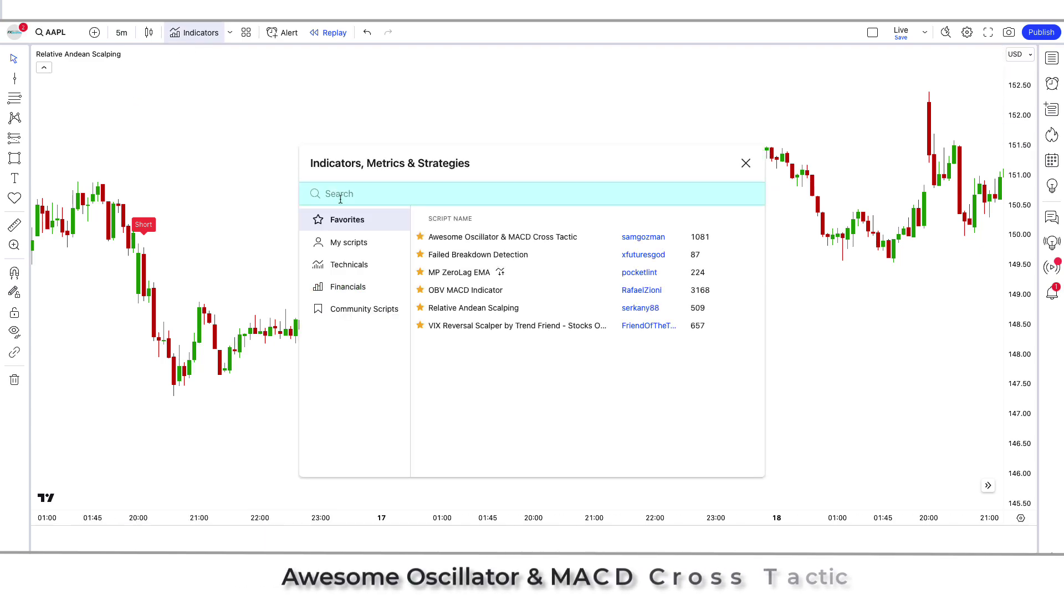
{"action": "type", "text": "Awesome Oscillator & MACD Cross Tactic"}
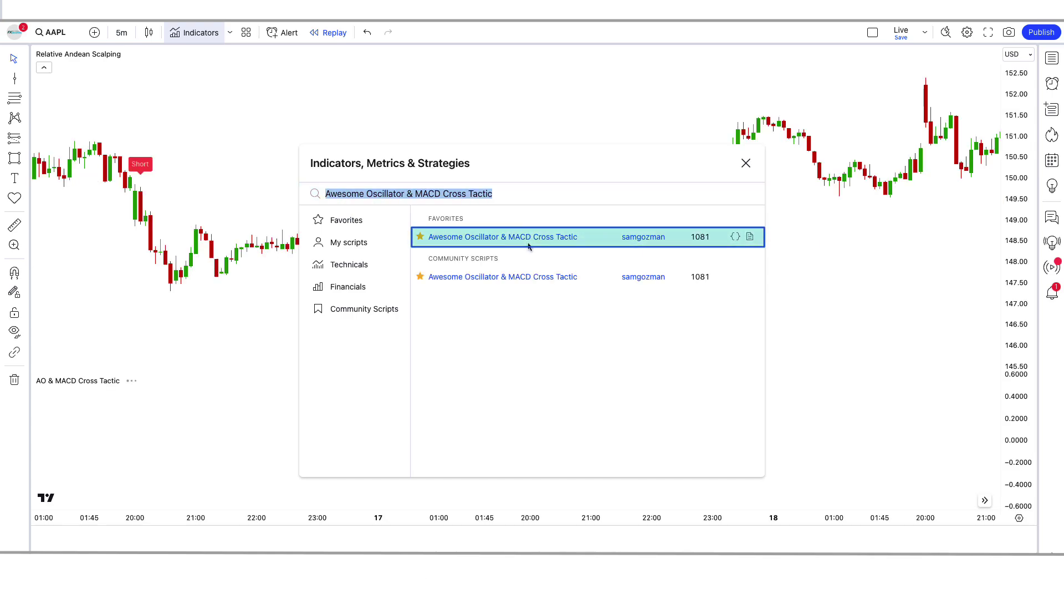
{"action": "key", "text": "Escape"}
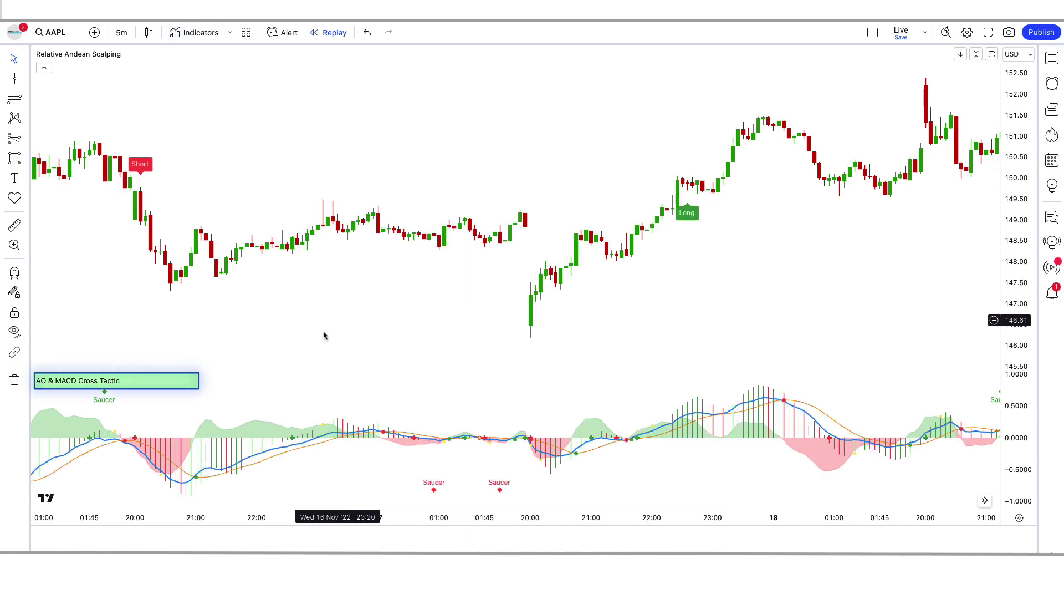
In its style settings, hide the Awesome oscillator and make both MACD Histogram colours fully opaque
{"action": "left_click", "coordinate": [145, 381]}
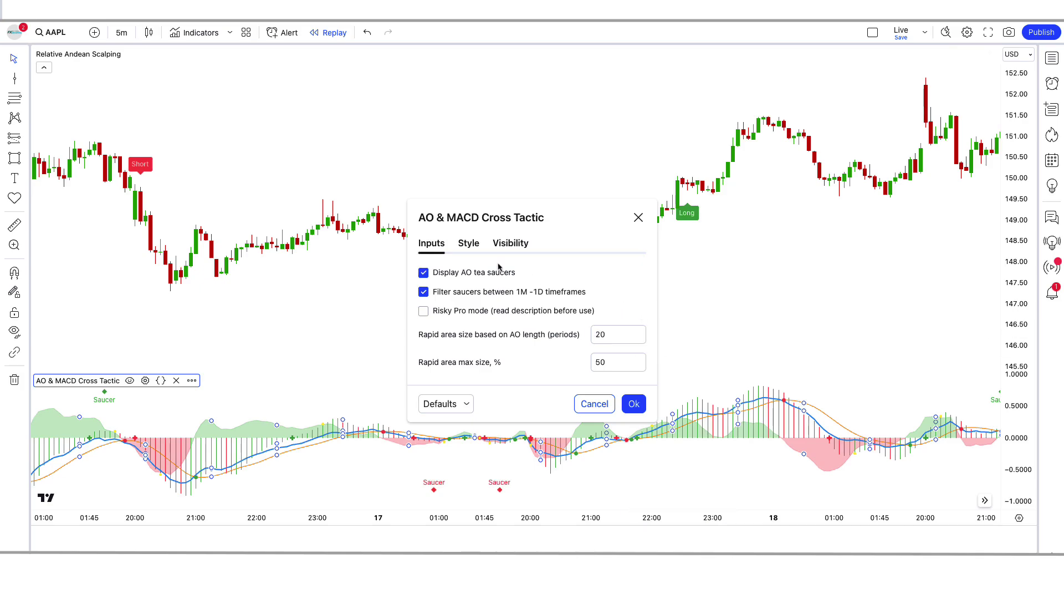
{"action": "left_click", "coordinate": [469, 244]}
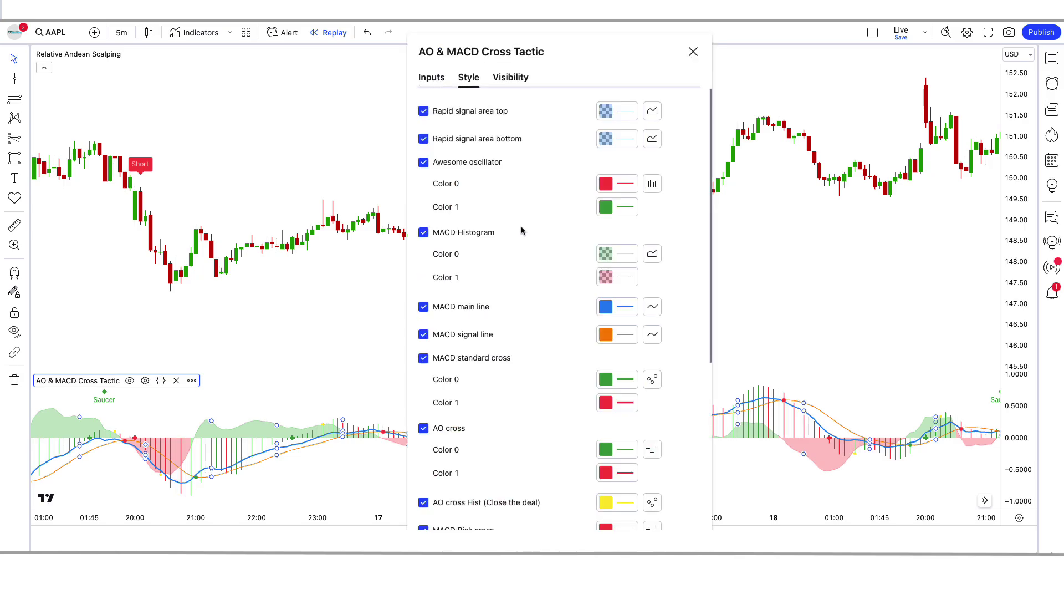
{"action": "left_click", "coordinate": [424, 162]}
{"action": "left_click", "coordinate": [605, 254]}
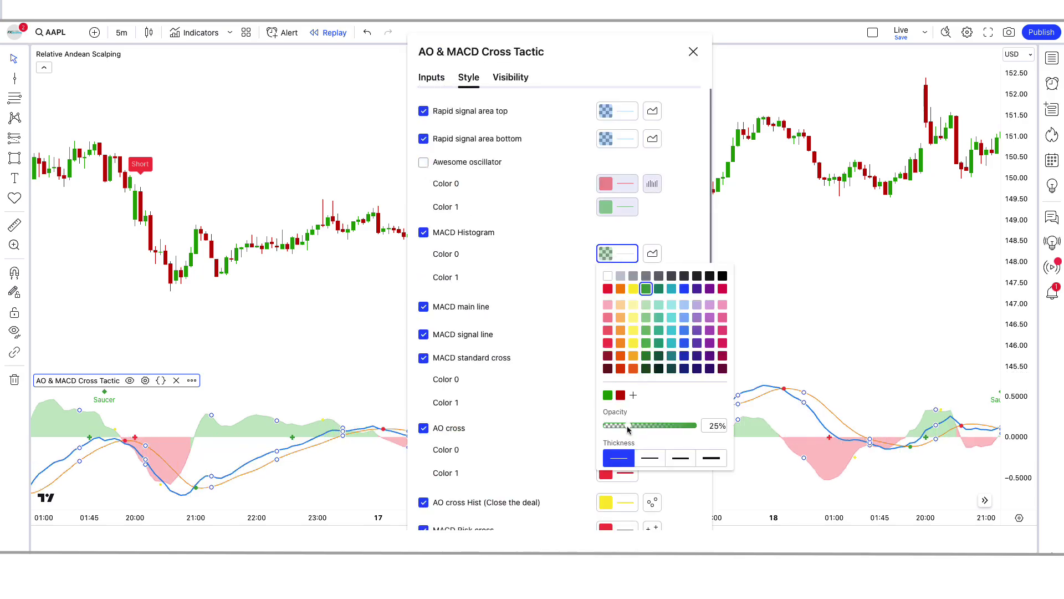
{"action": "left_click_drag", "start_coordinate": [629, 431], "coordinate": [699, 427]}
{"action": "left_click", "coordinate": [608, 276]}
{"action": "left_click", "coordinate": [608, 276]}
{"action": "left_click_drag", "start_coordinate": [629, 450], "coordinate": [699, 448]}
{"action": "key", "text": "Escape"}
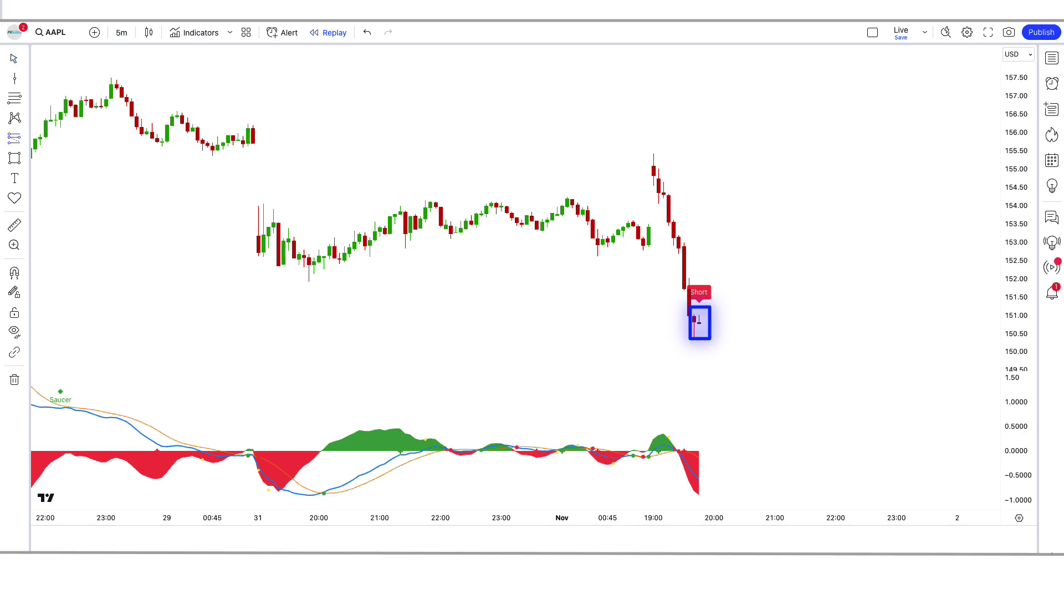
Place a short position at the Short signal with stop 155.30 and a target near 1.5 risk/reward
{"action": "left_click", "coordinate": [699, 325]}
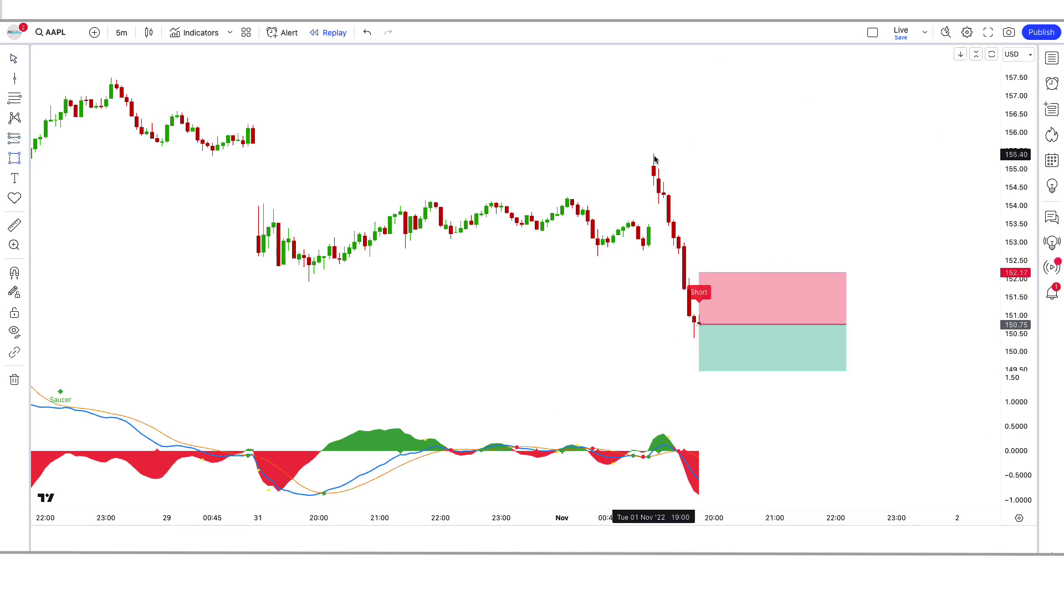
{"action": "left_click_drag", "start_coordinate": [699, 273], "coordinate": [699, 158]}
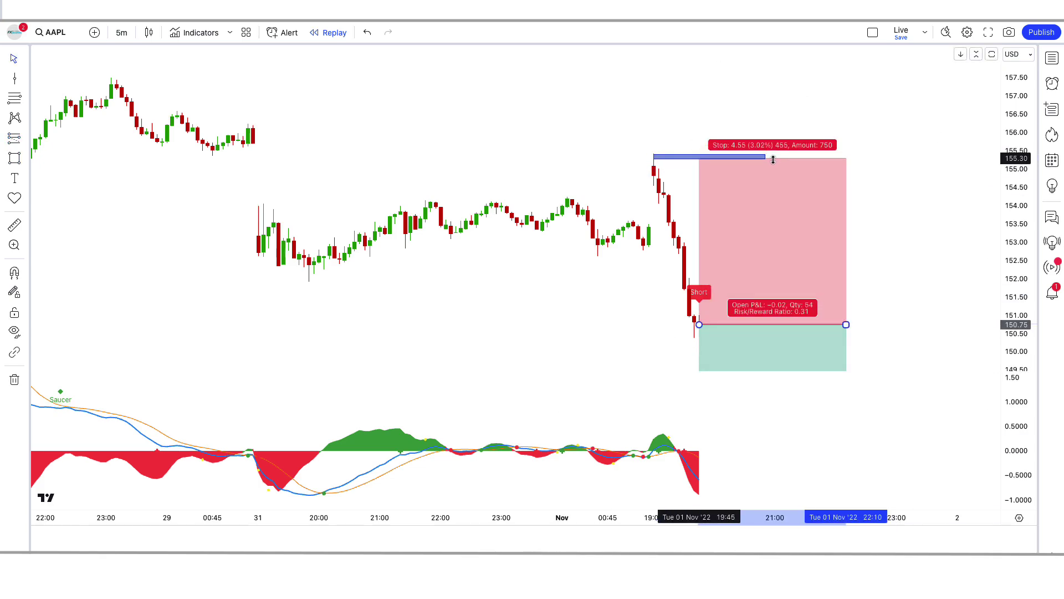
{"action": "left_click_drag", "start_coordinate": [698, 262], "coordinate": [708, 328]}
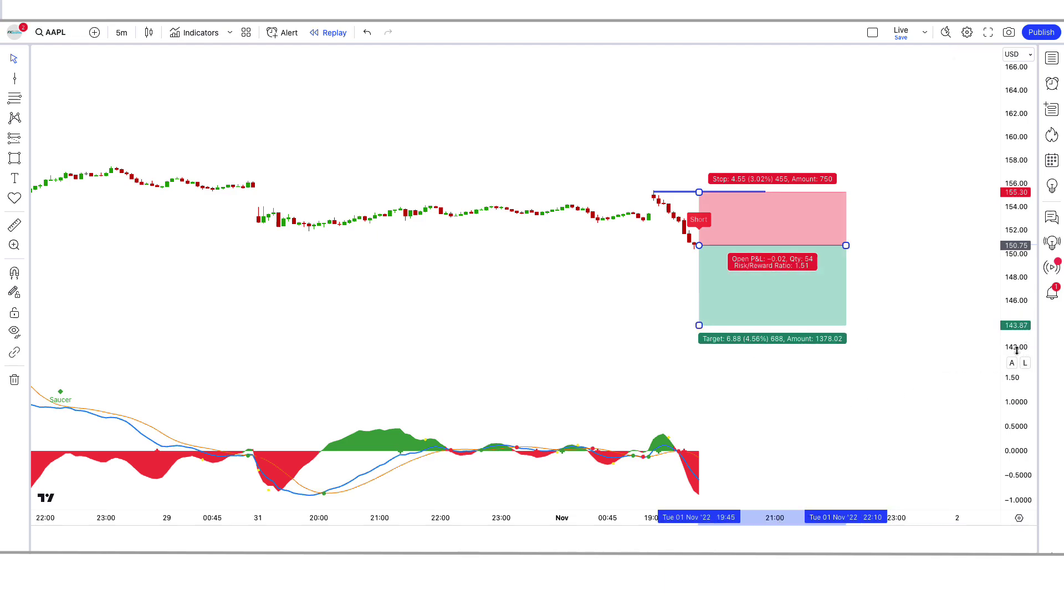
Extend the short position box right over the newly replayed bars
{"action": "left_click", "coordinate": [1012, 364]}
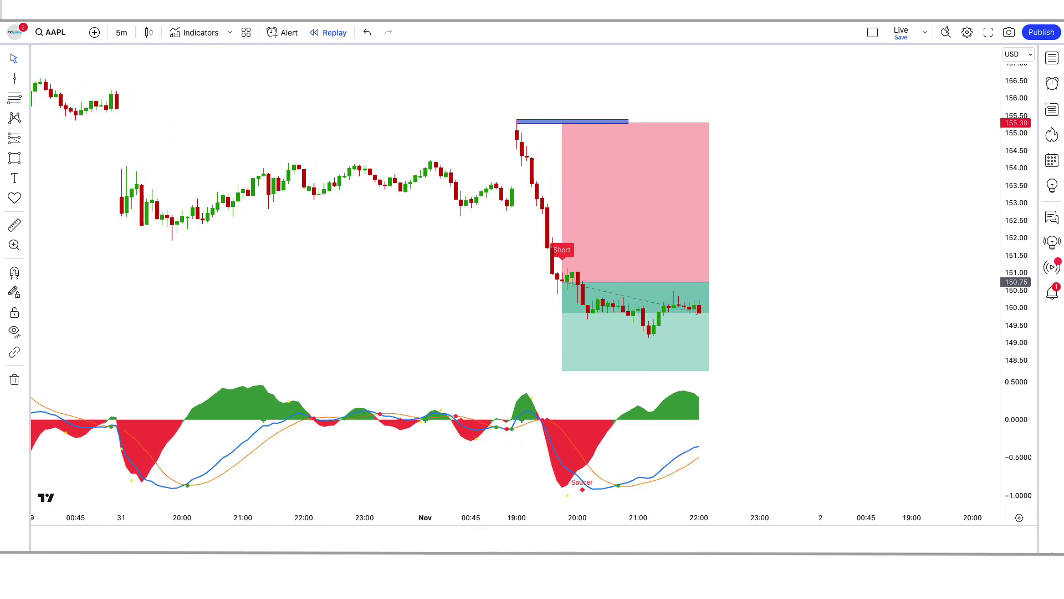
{"action": "left_click_drag", "start_coordinate": [699, 282], "coordinate": [909, 282]}
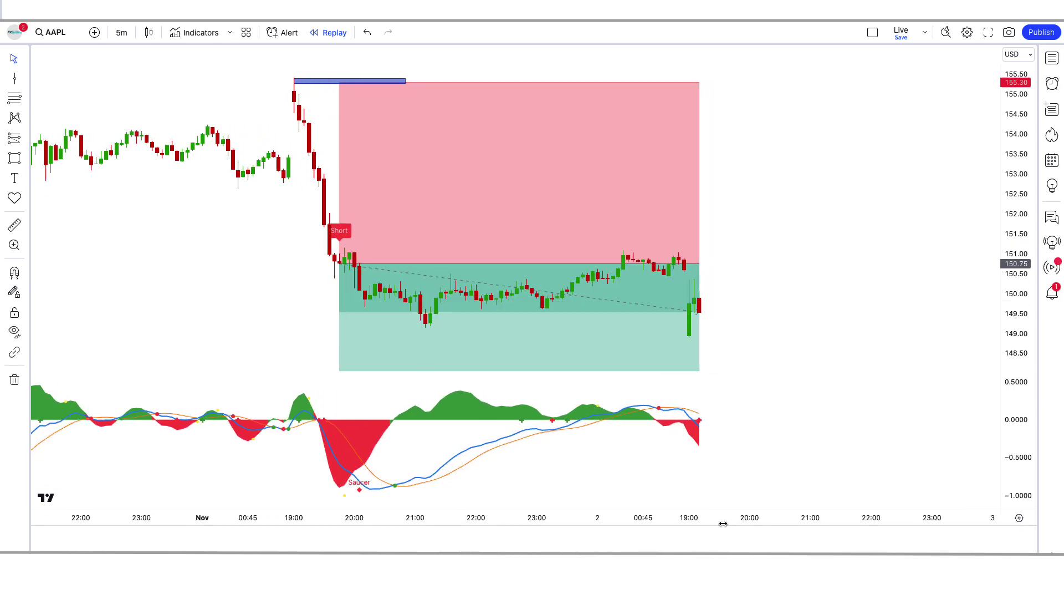
{"action": "left_click_drag", "start_coordinate": [696, 271], "coordinate": [897, 264]}
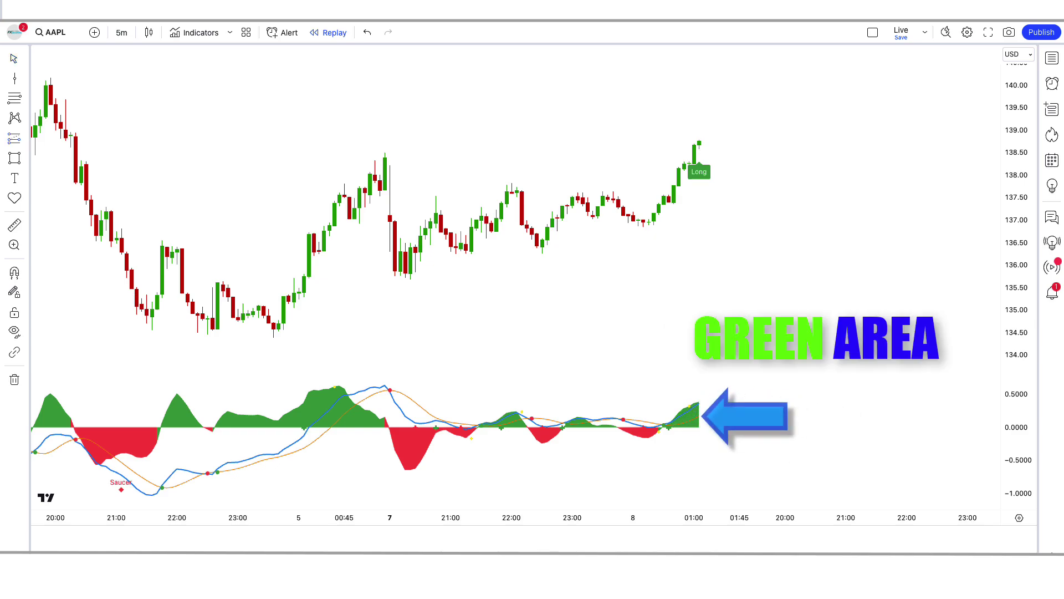
Place a long position at the Nov 8 buy signal, stop at the recent low, target raised
{"action": "left_click", "coordinate": [699, 145]}
{"action": "left_click", "coordinate": [639, 230]}
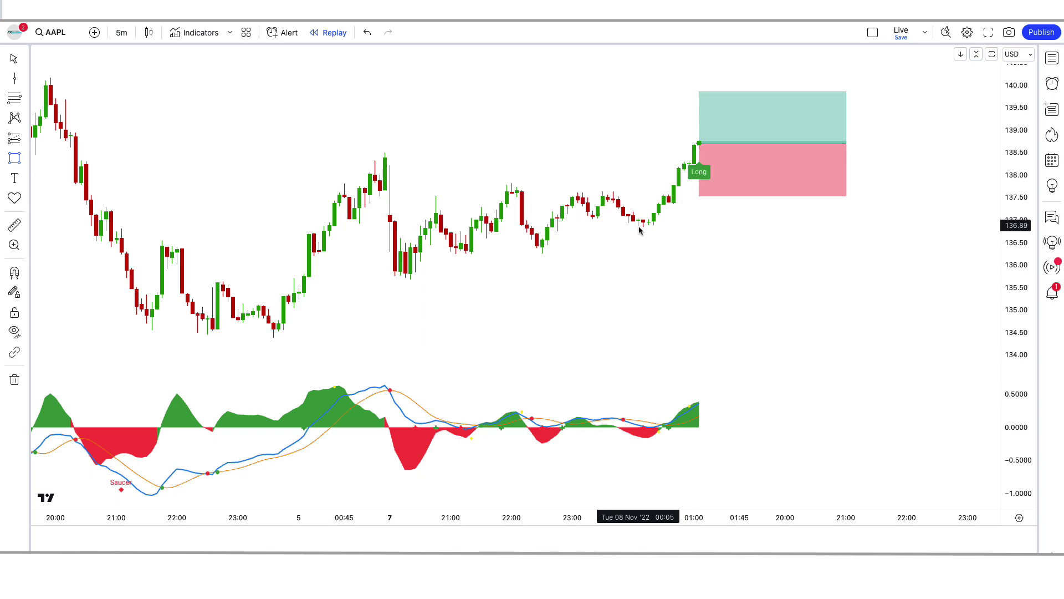
{"action": "left_click_drag", "start_coordinate": [701, 196], "coordinate": [702, 215]}
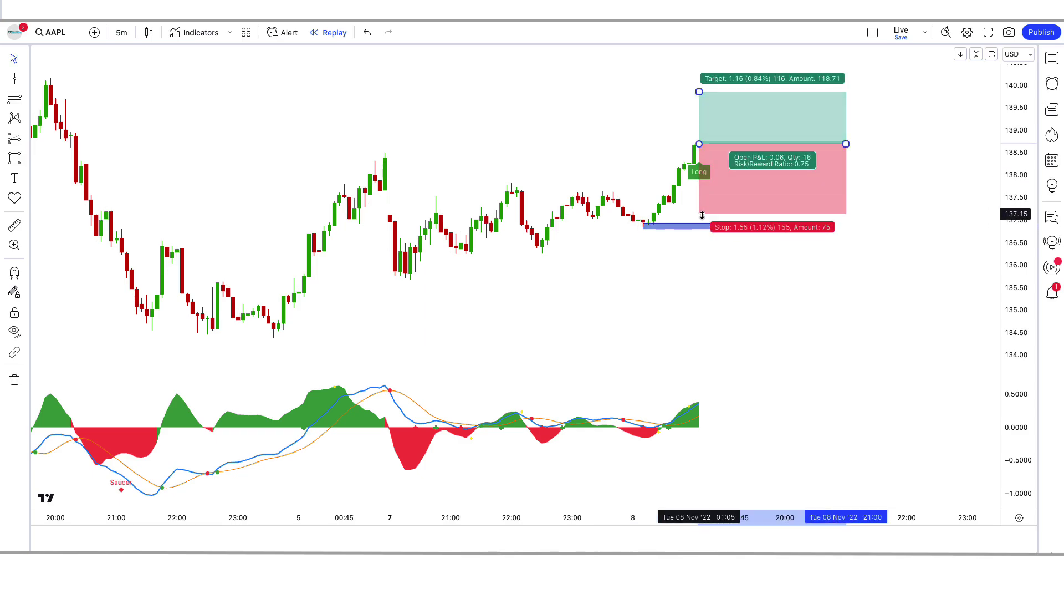
{"action": "mouse_move", "coordinate": [700, 91]}
{"action": "left_mouse_down"}
{"action": "mouse_move", "coordinate": [699, 53]}
{"action": "mouse_move", "coordinate": [715, 31]}
{"action": "mouse_move", "coordinate": [700, 102]}
{"action": "mouse_move", "coordinate": [701, 90]}
{"action": "left_mouse_up"}
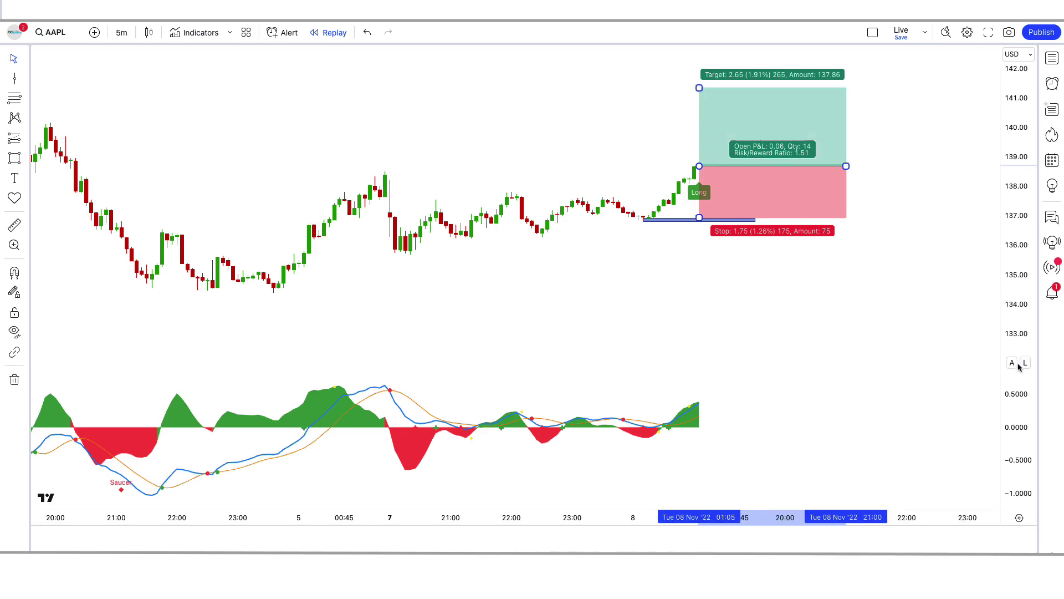
{"action": "left_click", "coordinate": [1013, 363]}
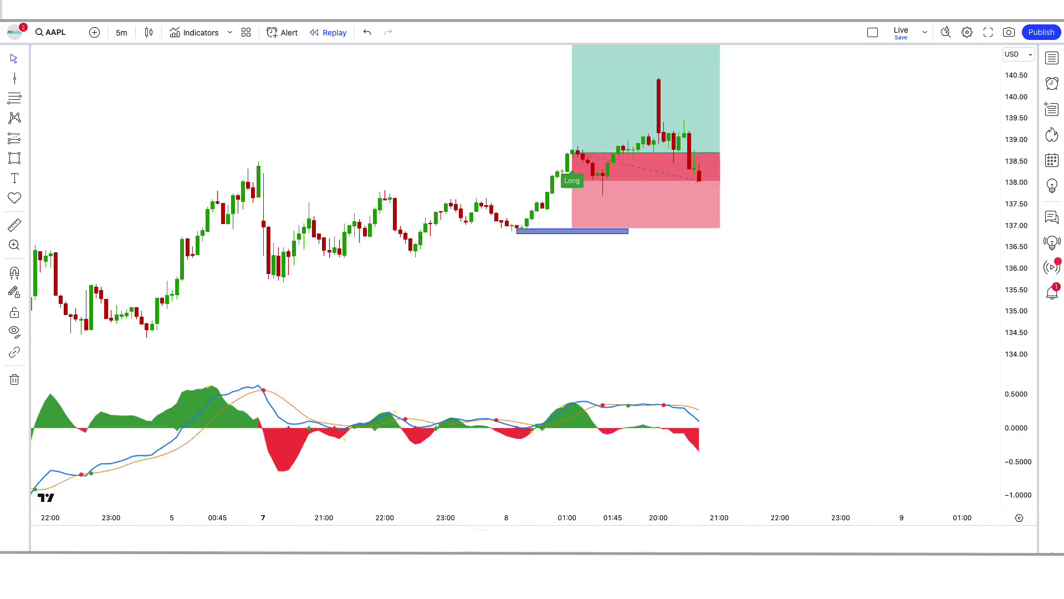
Stretch the long box over new candles, then trim it to end where the target hit
{"action": "left_click_drag", "start_coordinate": [708, 152], "coordinate": [915, 155]}
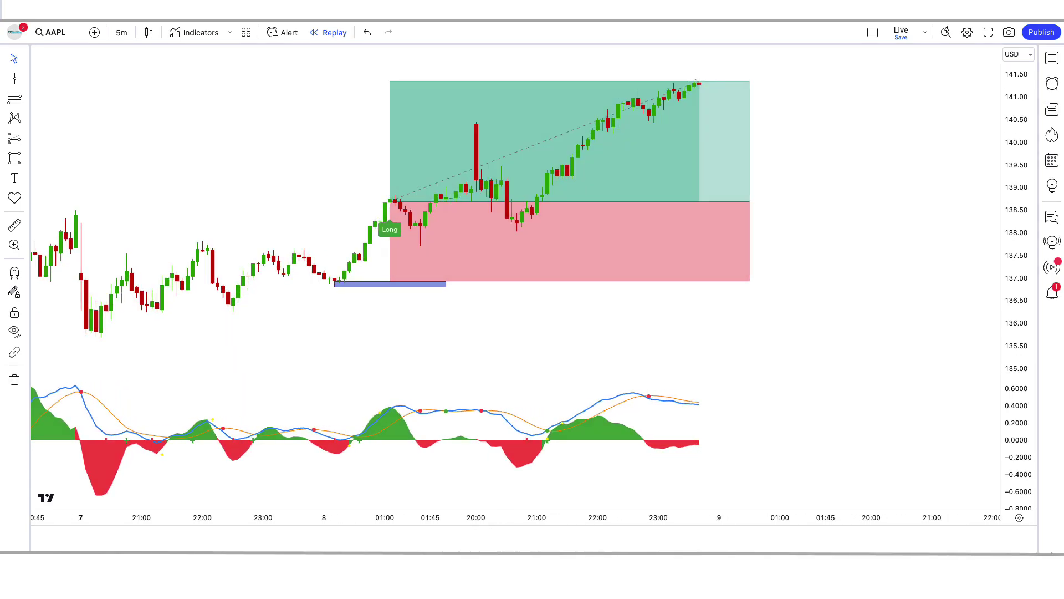
{"action": "left_click_drag", "start_coordinate": [739, 201], "coordinate": [700, 207]}
{"action": "left_click", "coordinate": [682, 431]}
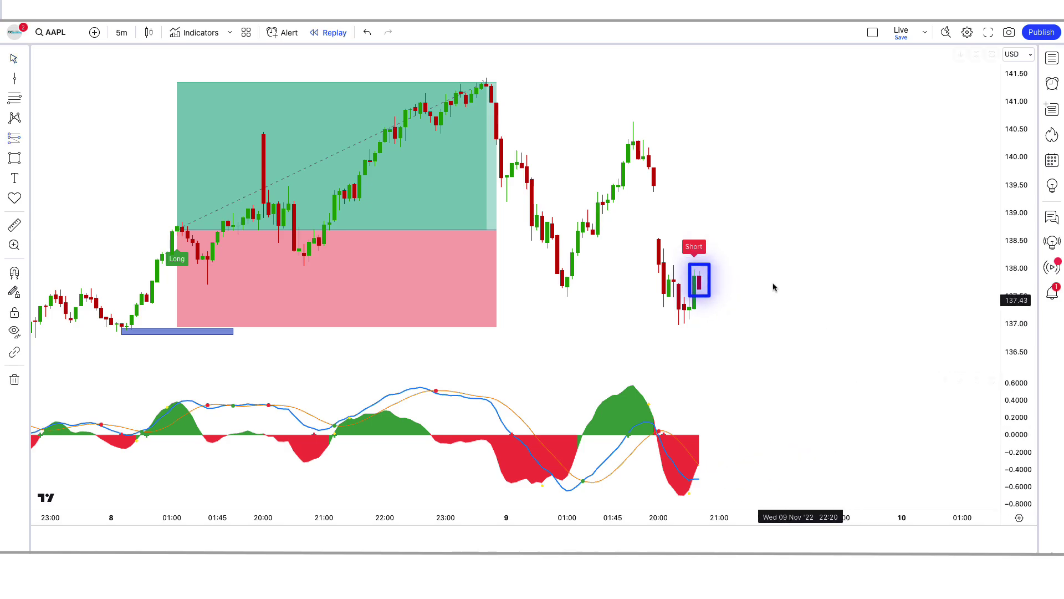
Place a short position at the Nov 9 sell signal with its target lowered to about 136.24
{"action": "left_click", "coordinate": [698, 289]}
{"action": "left_click", "coordinate": [926, 254]}
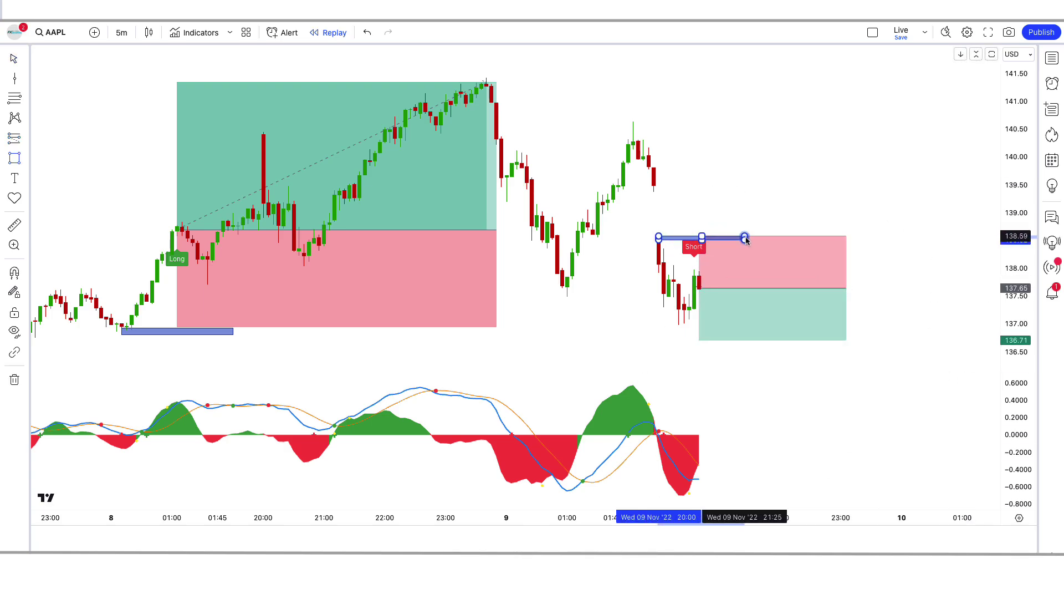
{"action": "mouse_move", "coordinate": [705, 316]}
{"action": "left_click_drag", "start_coordinate": [698, 340], "coordinate": [701, 368]}
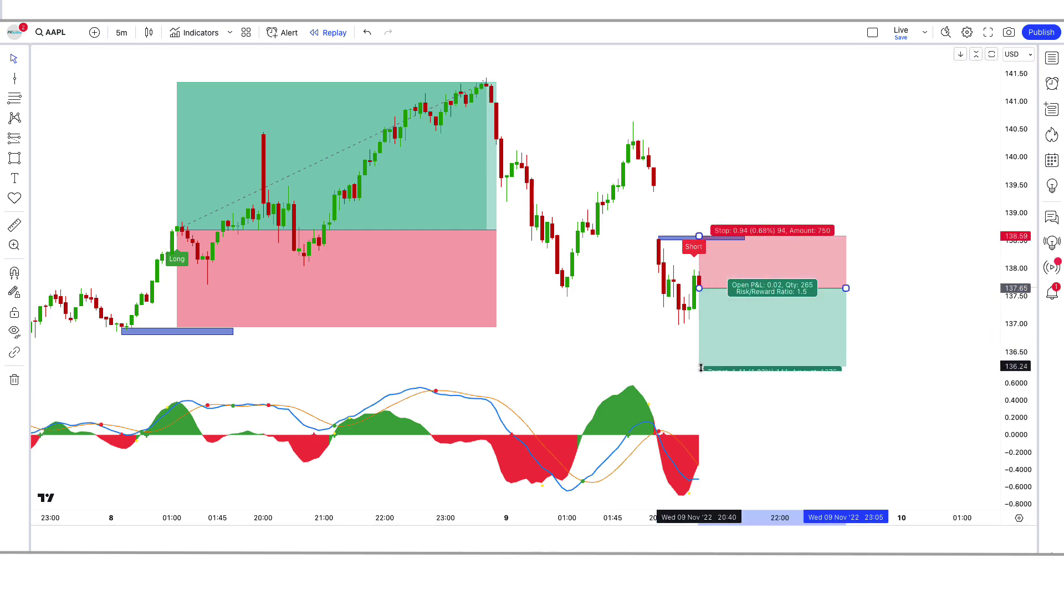
{"action": "left_click", "coordinate": [628, 320]}
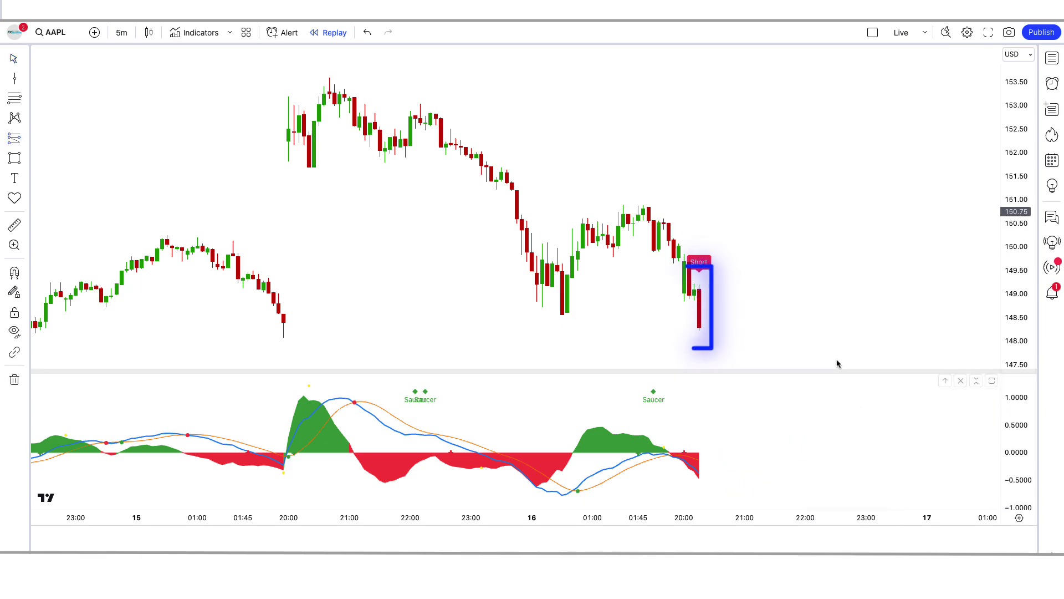
Place a short position at the Nov 16 sell signal, stop at 150.89 and target lowered
{"action": "left_click", "coordinate": [698, 327]}
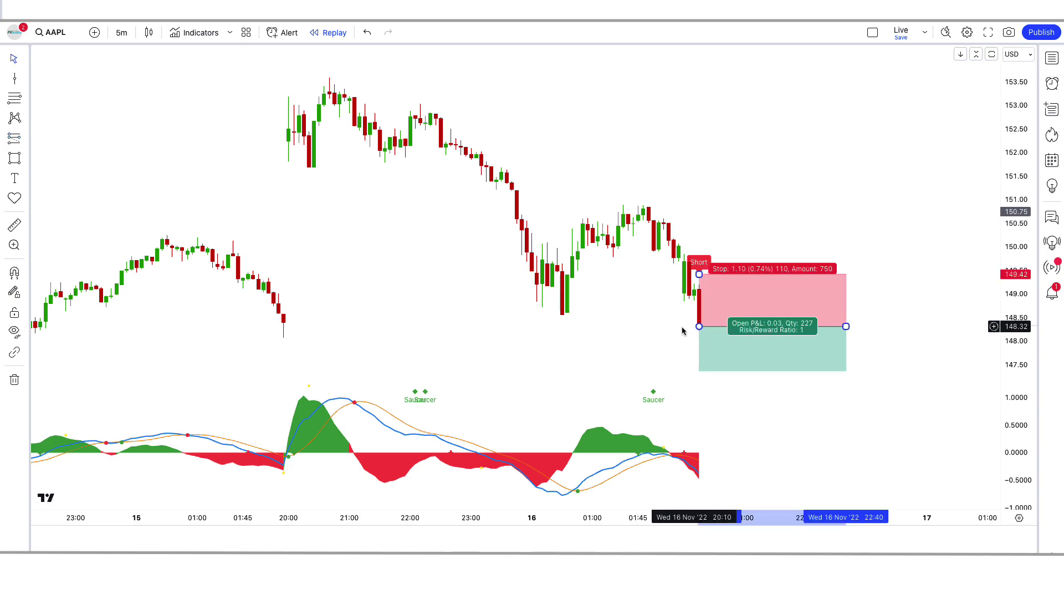
{"action": "left_click", "coordinate": [632, 210]}
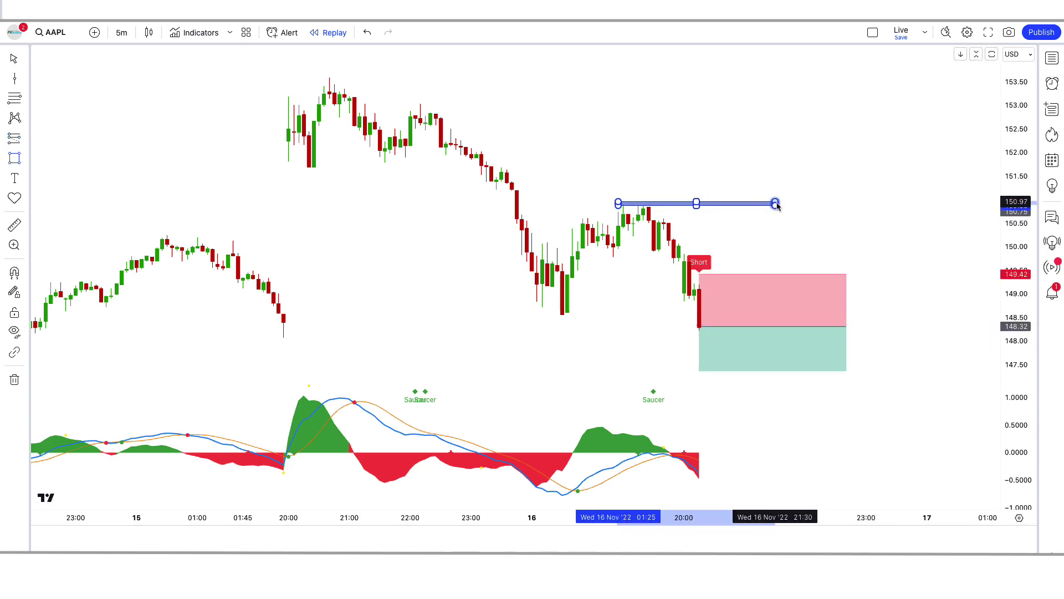
{"action": "left_click_drag", "start_coordinate": [699, 274], "coordinate": [699, 204]}
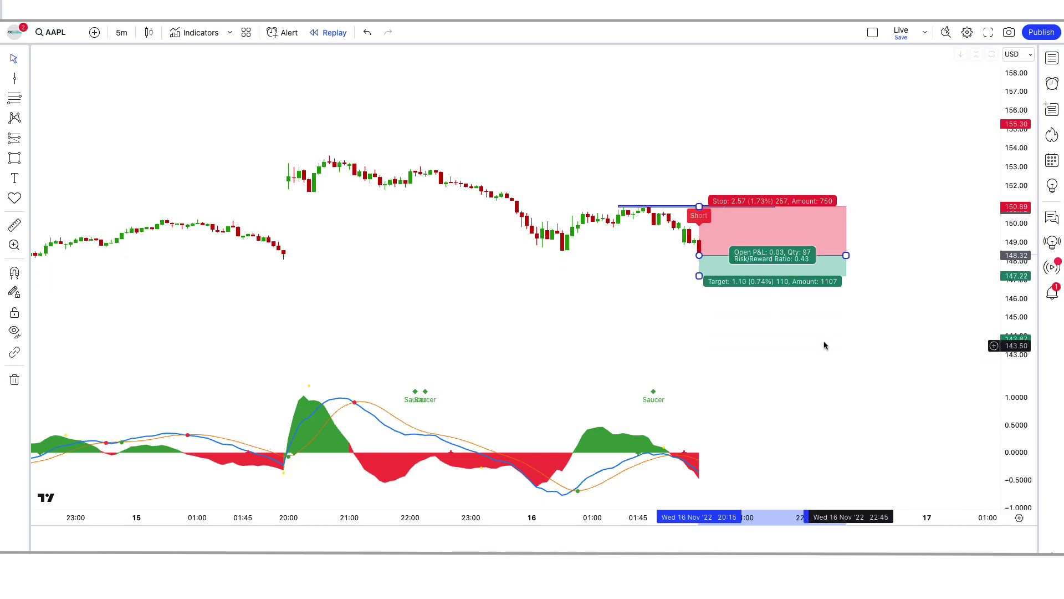
{"action": "left_click_drag", "start_coordinate": [700, 276], "coordinate": [699, 318]}
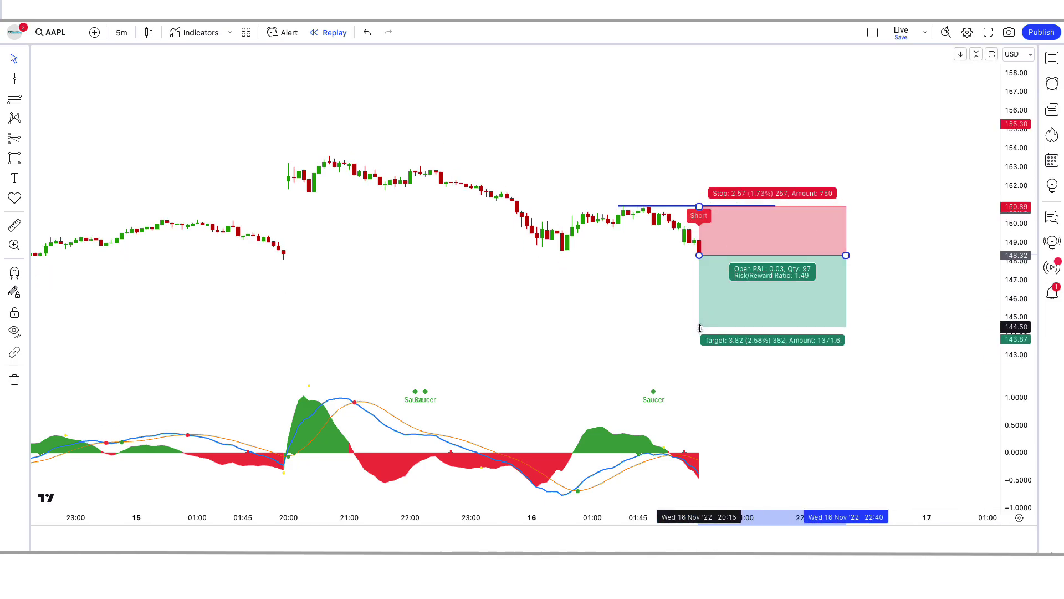
{"action": "left_click", "coordinate": [653, 488]}
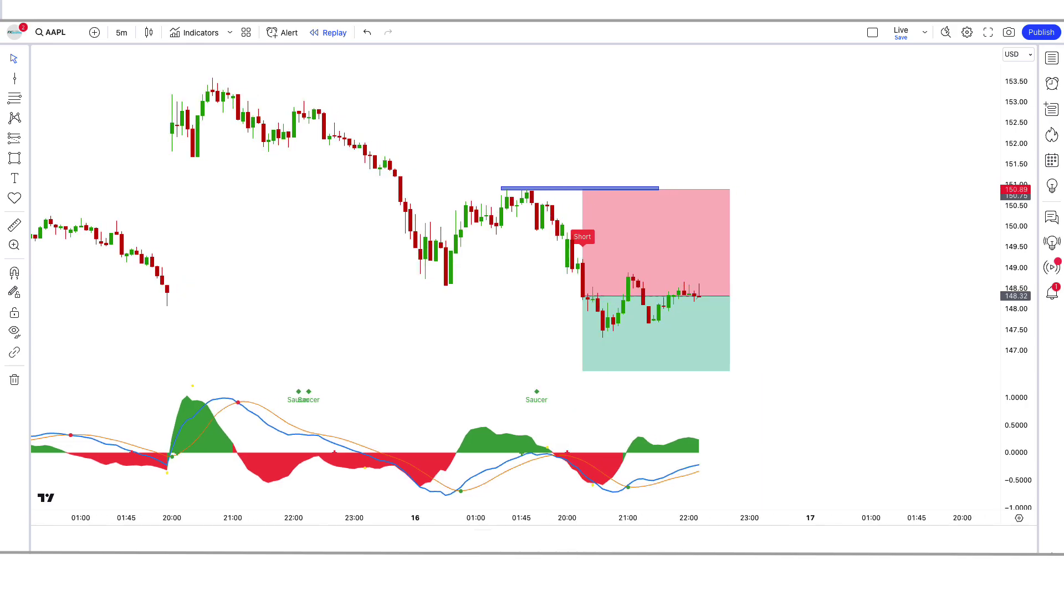
Extend the short box through replay, then trim it to end at the Nov 17 buy signal
{"action": "left_click_drag", "start_coordinate": [714, 295], "coordinate": [881, 295]}
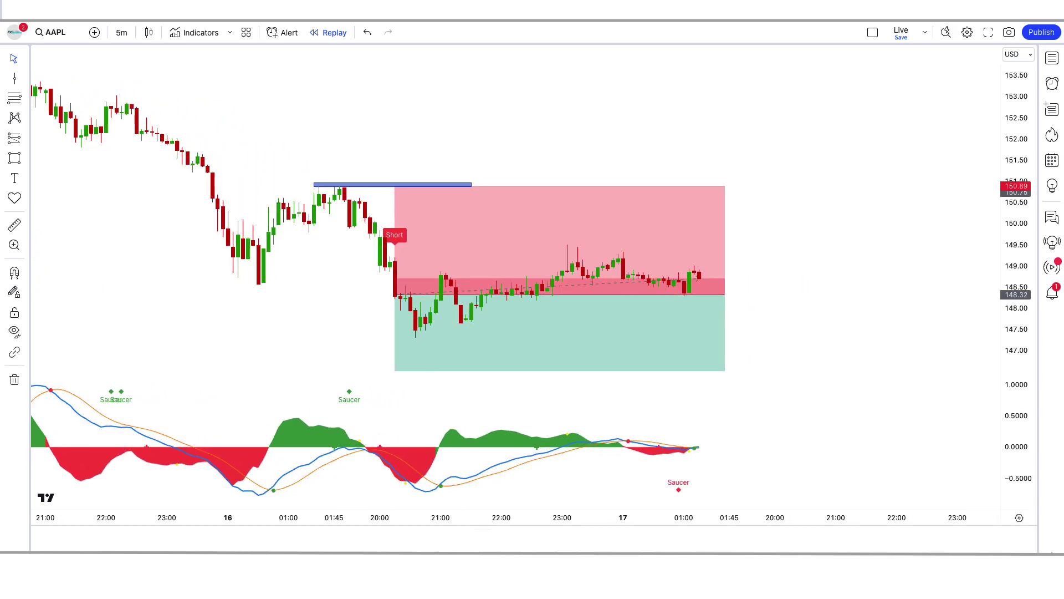
{"action": "left_click_drag", "start_coordinate": [700, 287], "coordinate": [902, 289]}
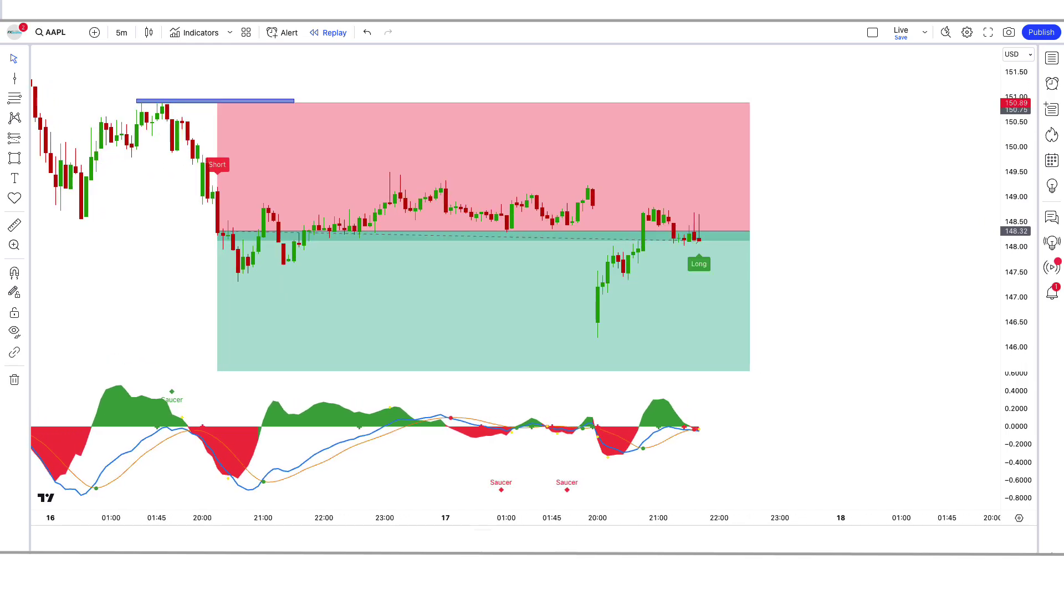
{"action": "left_click", "coordinate": [737, 260]}
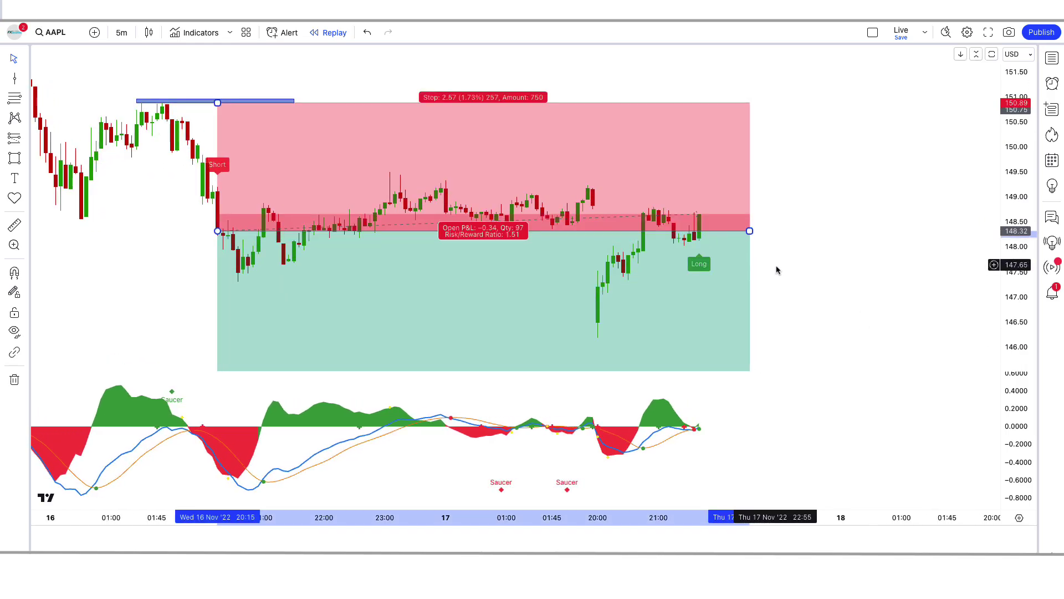
{"action": "left_click_drag", "start_coordinate": [751, 233], "coordinate": [624, 233]}
{"action": "left_click", "coordinate": [798, 324]}
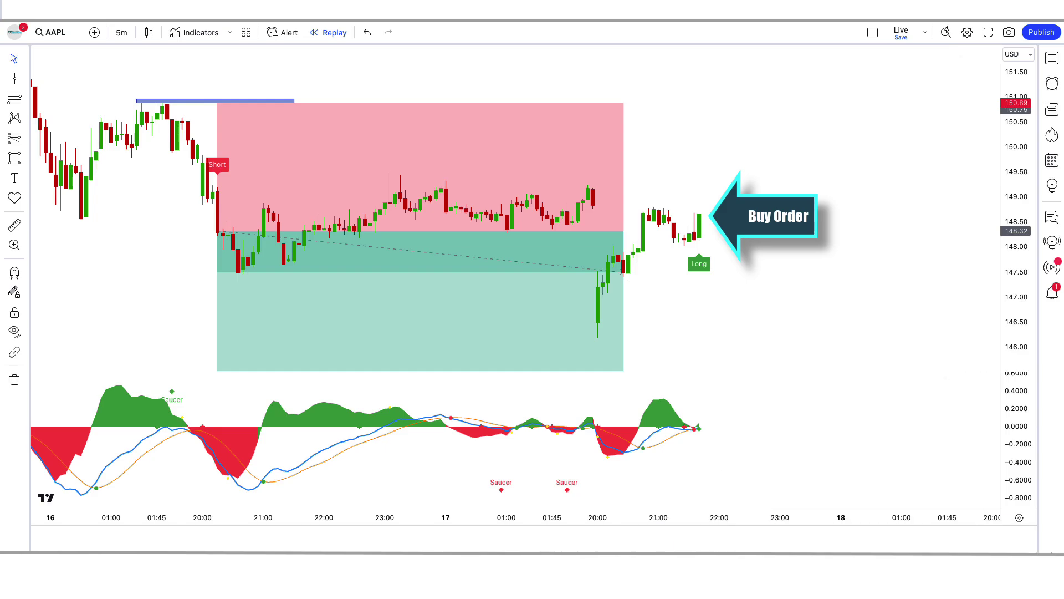
Place a long position at the Nov 17 buy signal and raise its profit target
{"action": "left_click", "coordinate": [699, 215]}
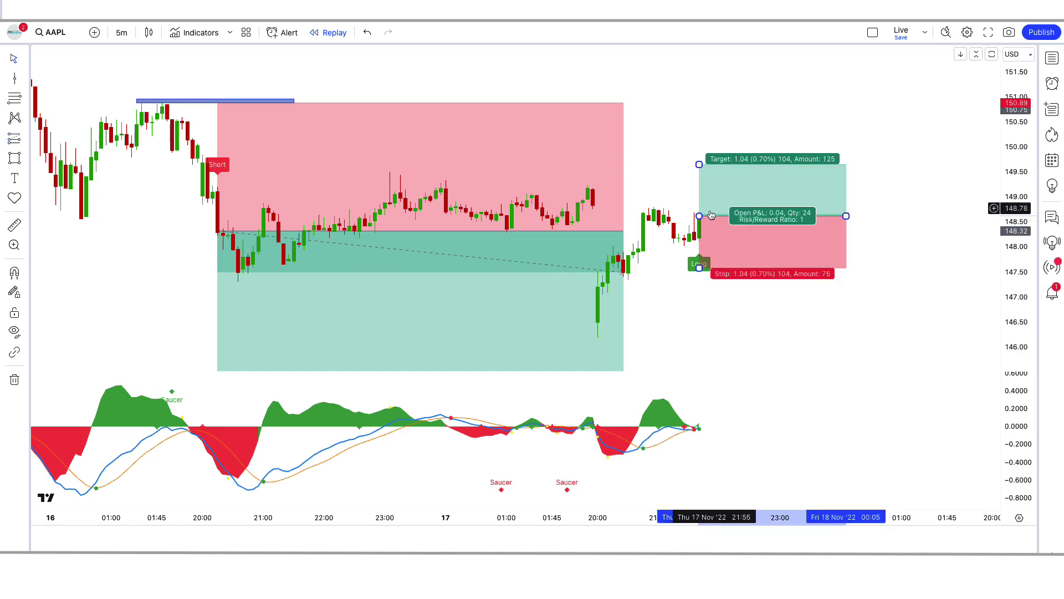
{"action": "left_click", "coordinate": [642, 278]}
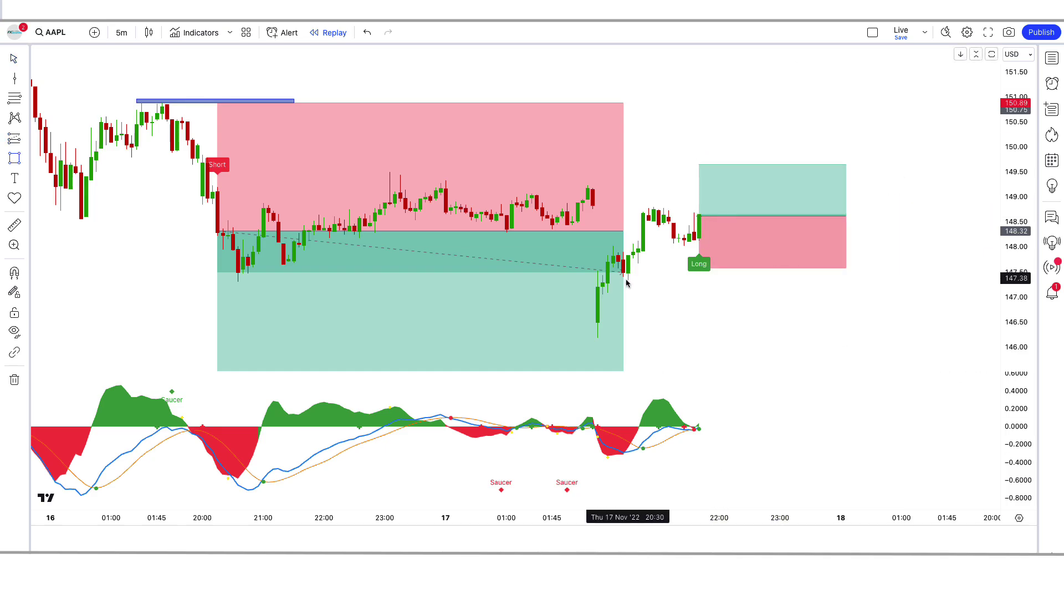
{"action": "left_click", "coordinate": [709, 177]}
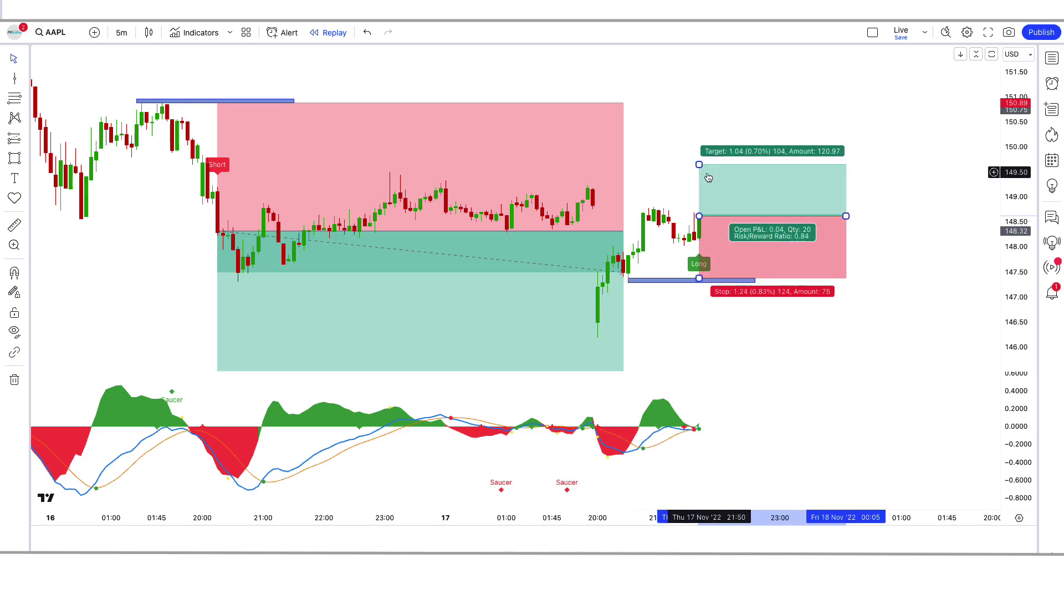
{"action": "left_click_drag", "start_coordinate": [699, 165], "coordinate": [708, 123]}
{"action": "left_click", "coordinate": [626, 454]}
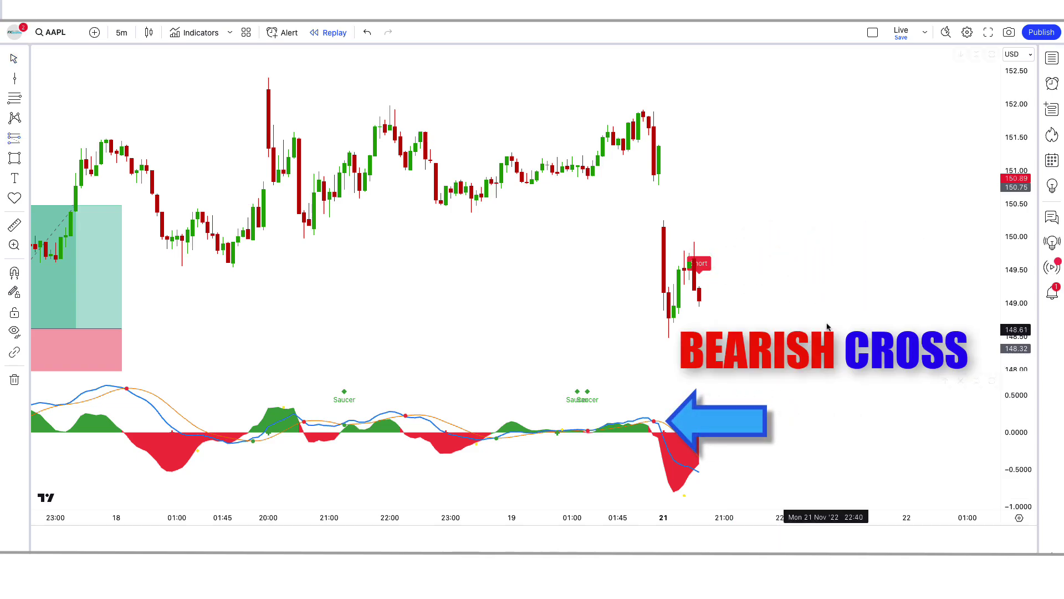
Place a short position at the Nov 21 sell signal with stop 149.96 and target 147.65
{"action": "left_click", "coordinate": [700, 301]}
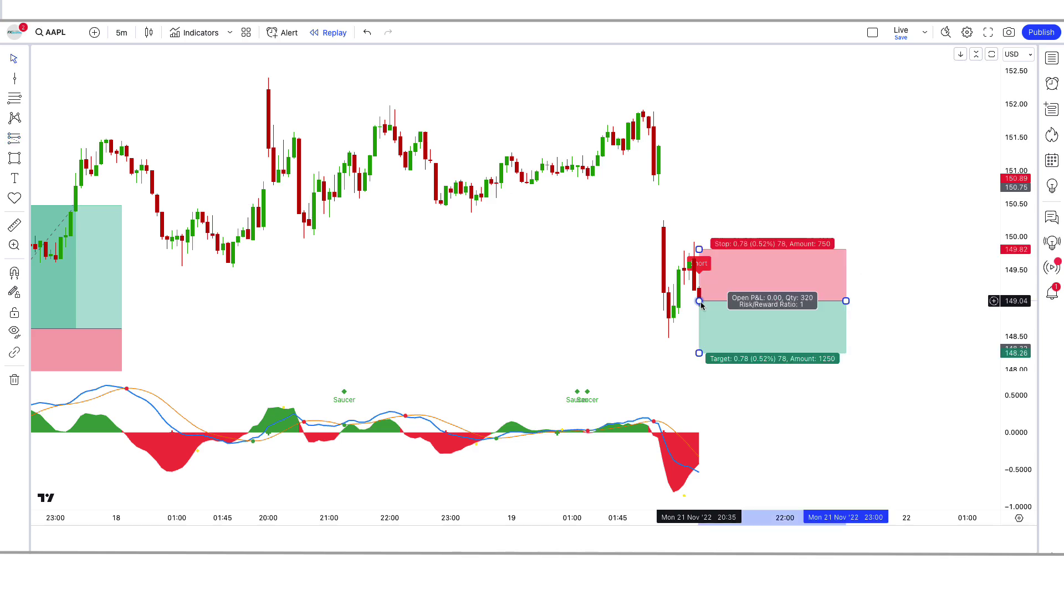
{"action": "left_click", "coordinate": [705, 233]}
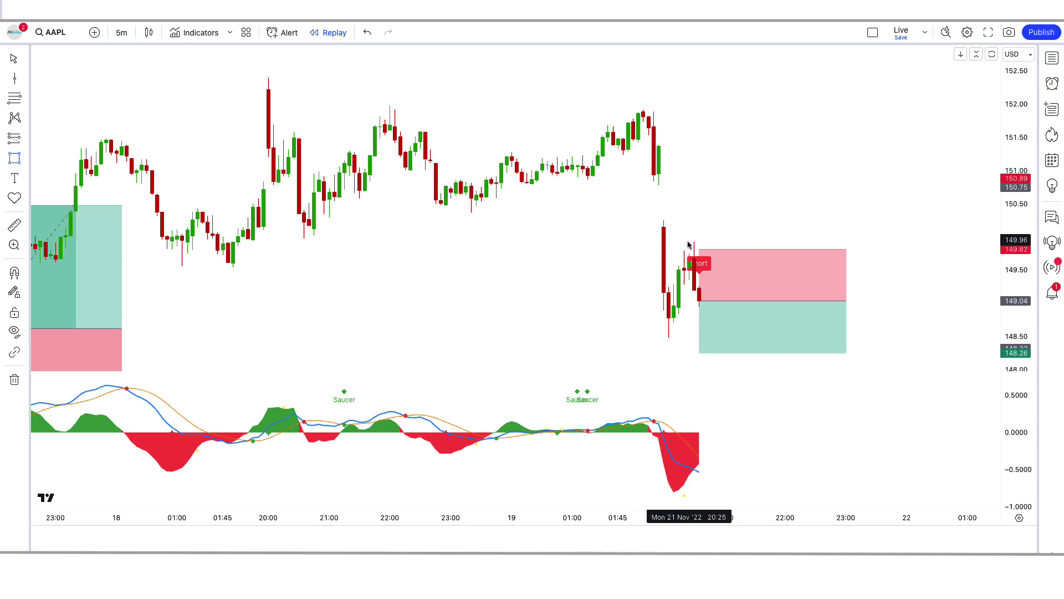
{"action": "mouse_move", "coordinate": [689, 237]}
{"action": "left_mouse_down"}
{"action": "mouse_move", "coordinate": [755, 236]}
{"action": "mouse_move", "coordinate": [699, 240]}
{"action": "left_mouse_up"}
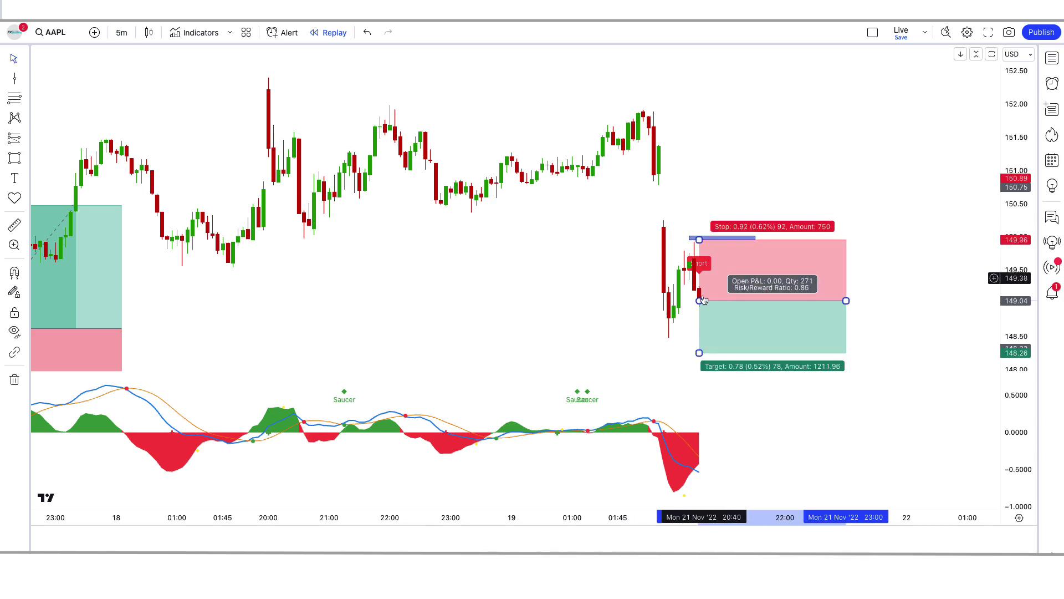
{"action": "left_click_drag", "start_coordinate": [699, 353], "coordinate": [699, 371]}
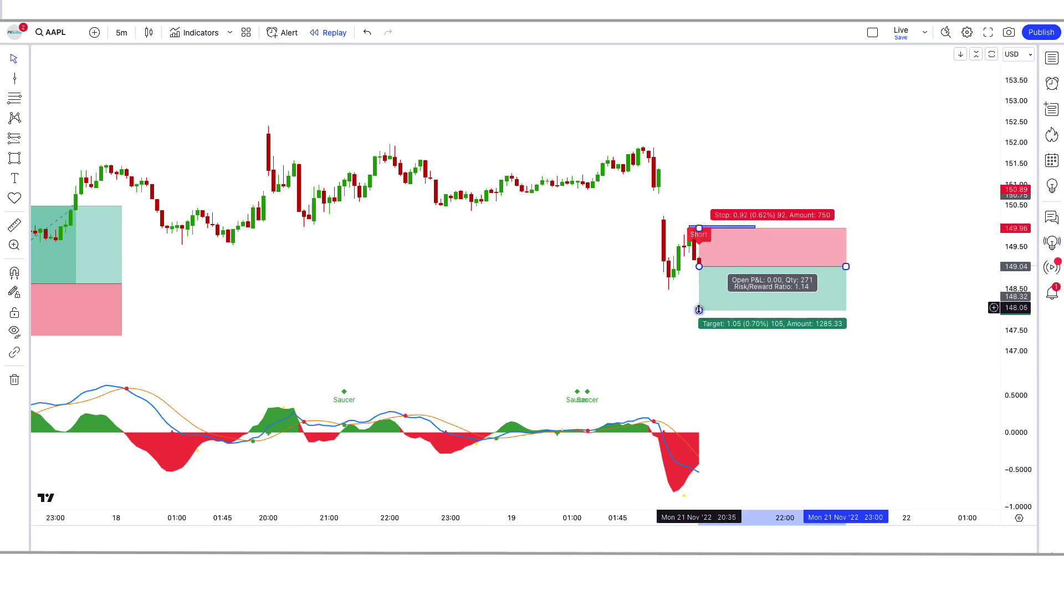
{"action": "left_click_drag", "start_coordinate": [699, 310], "coordinate": [699, 323]}
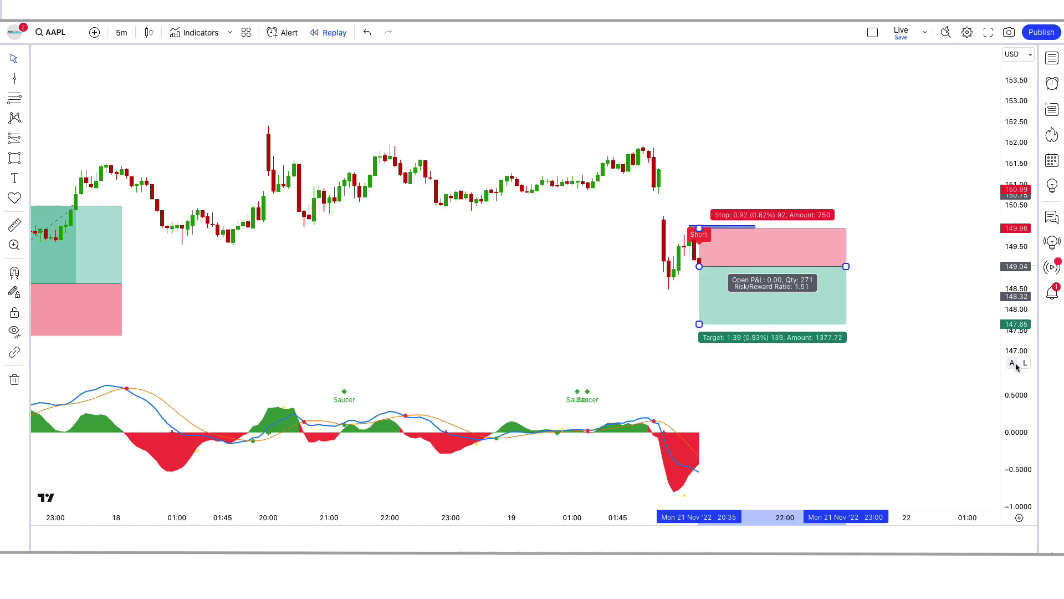
{"action": "left_click", "coordinate": [927, 311]}
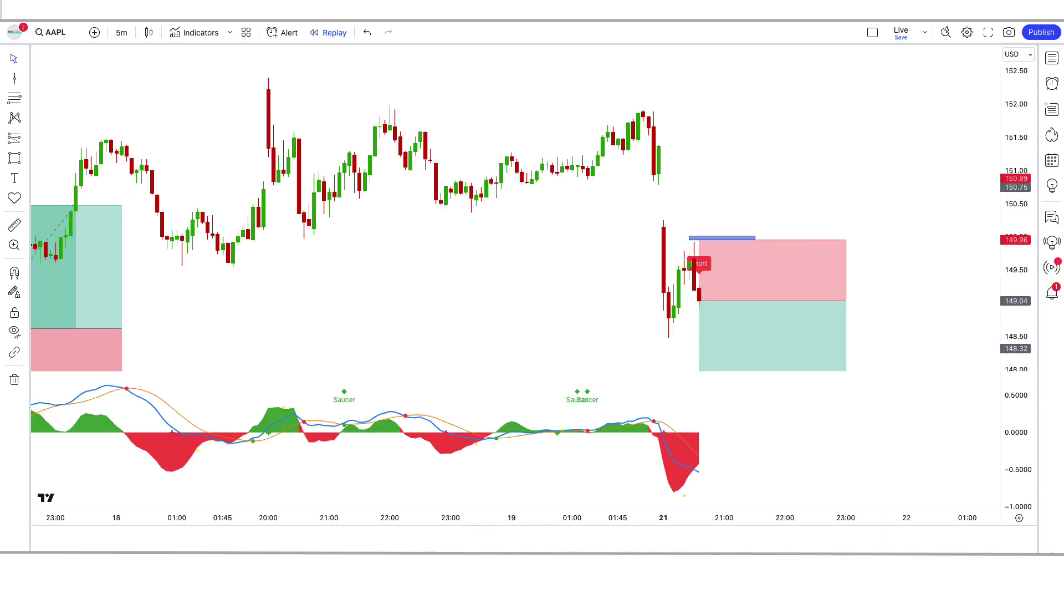